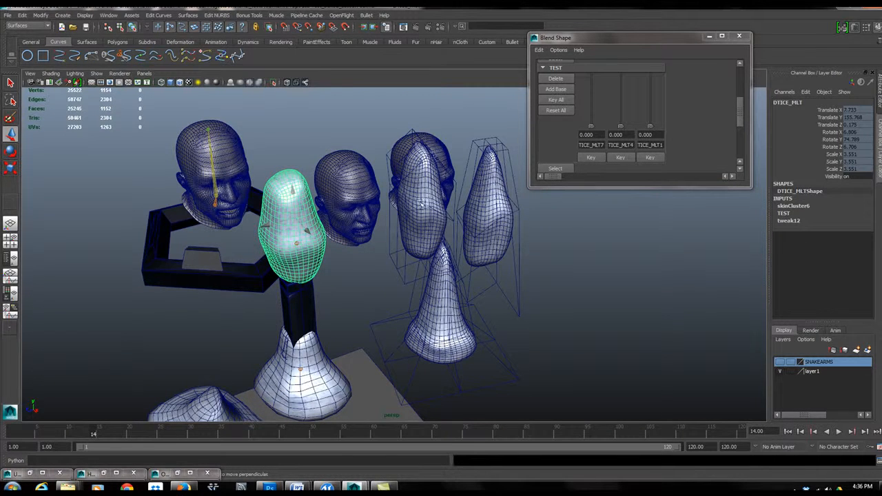
Set all three TEST blend shape target weights to 0 and move the Blend Shape editor window.
alt+drag(398, 303, 383, 316)
alt+drag(321, 336, 358, 317)
drag(651, 127, 650, 157)
drag(624, 128, 622, 164)
drag(590, 128, 591, 166)
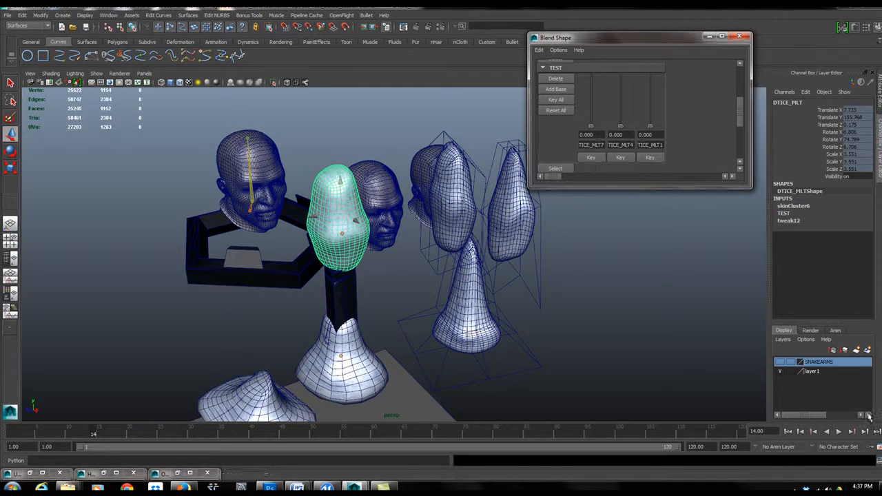
drag(659, 38, 627, 72)
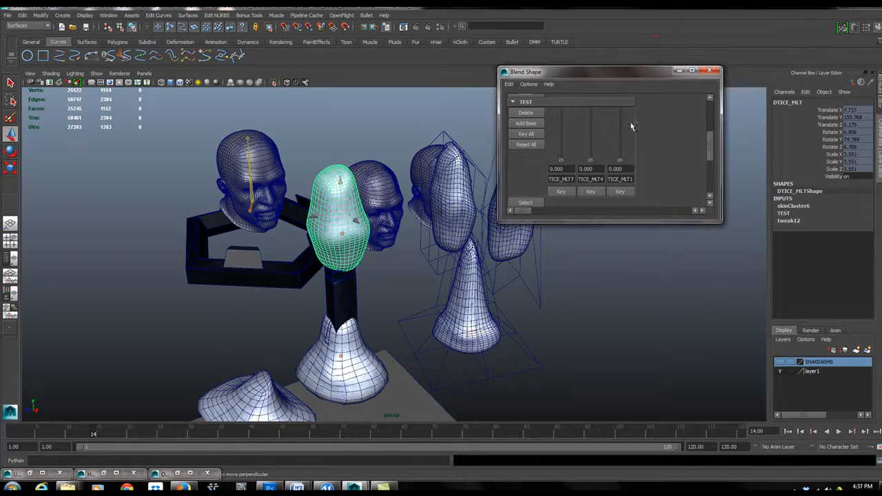
Play the timeline to preview the current animation, and return to frame 1.
click(134, 434)
key(alt+v)
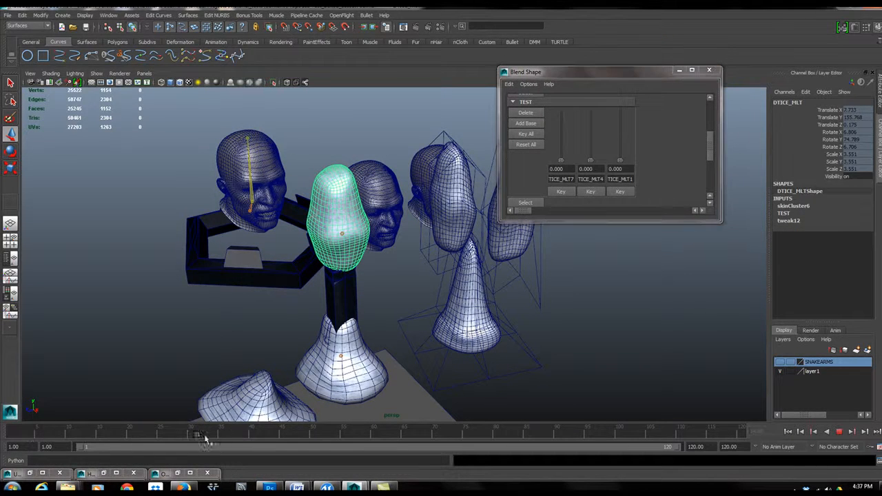
key(alt+shift+v)
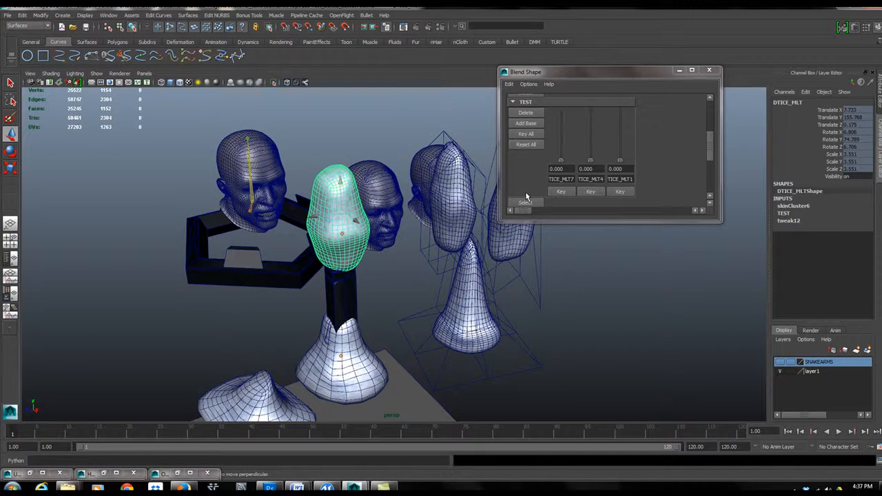
Check the playback speed in the Time Slider preferences and leave them without saving.
click(879, 448)
drag(359, 86, 310, 83)
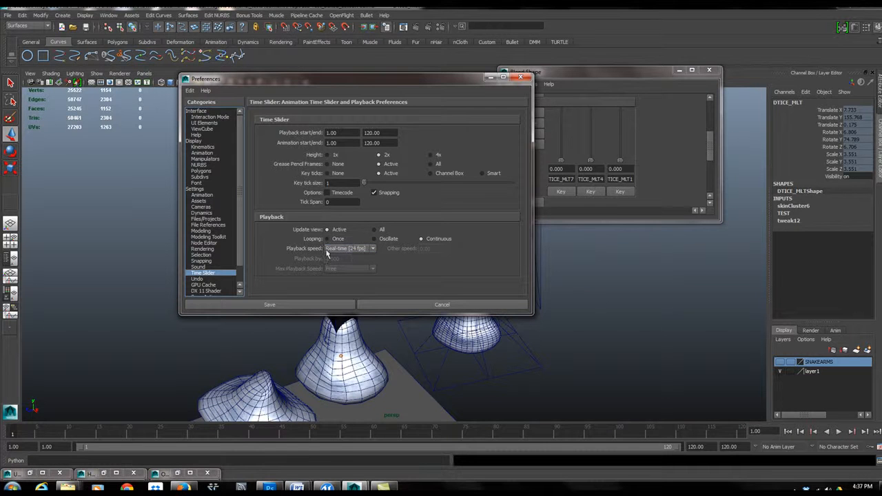
click(406, 304)
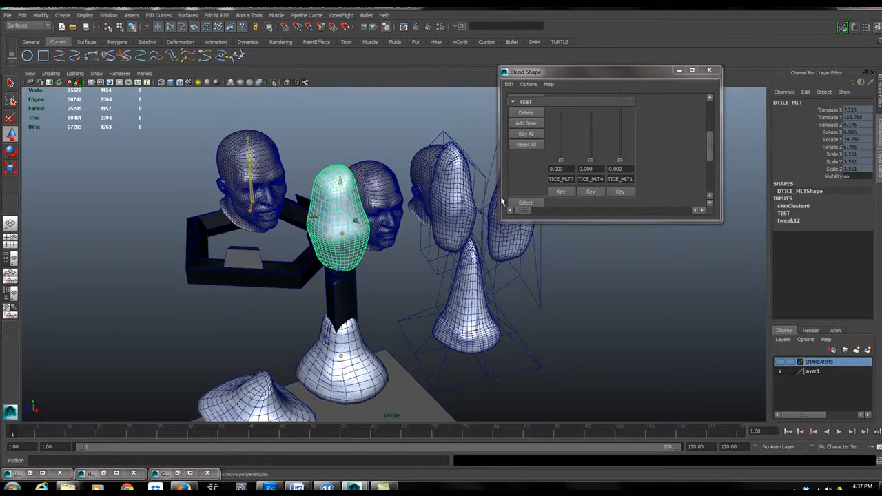
Select the TEST blend shape and key its DTICE_MLT1 weight at 0 on frame 1 and 0.569 on frame 40.
click(526, 204)
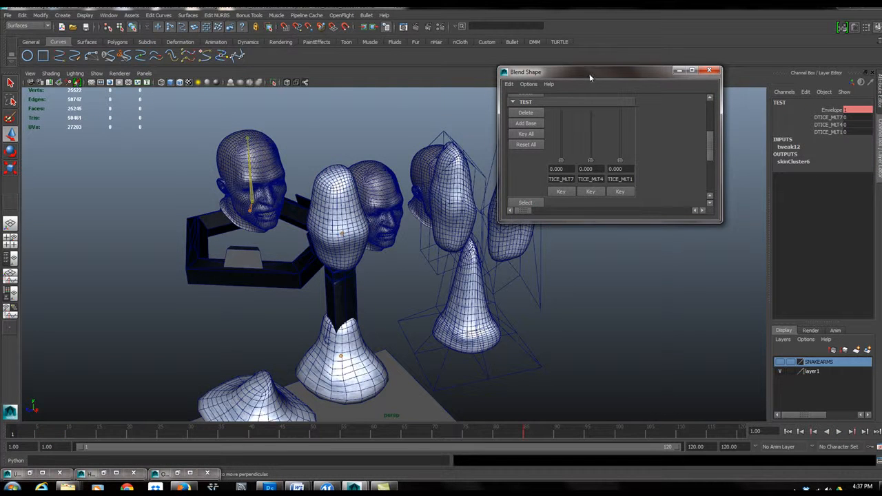
drag(588, 73, 544, 63)
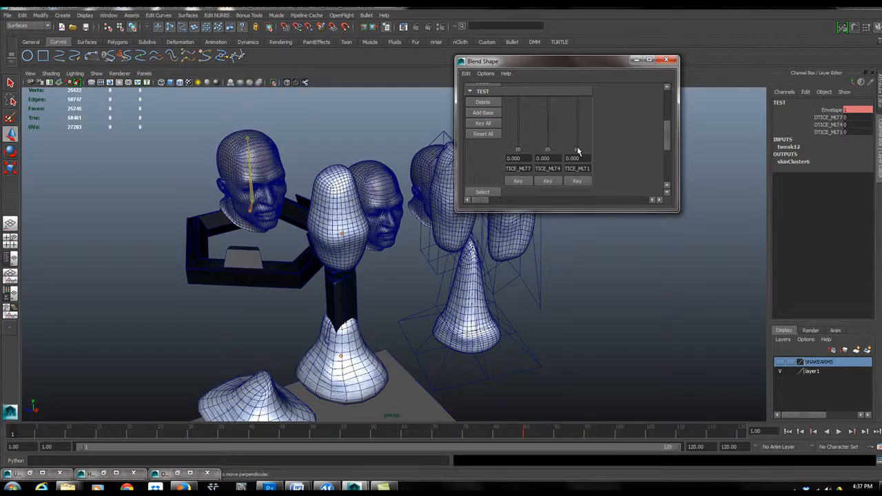
click(574, 182)
drag(13, 435, 252, 446)
drag(578, 151, 575, 124)
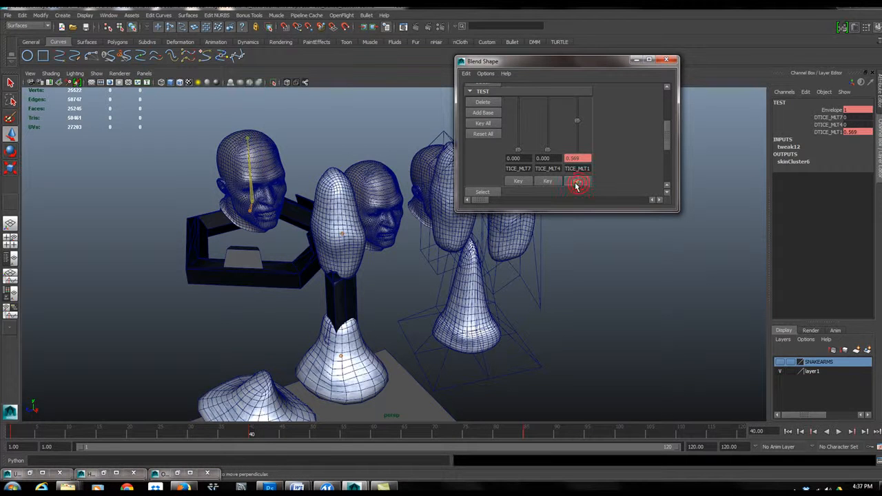
key(alt+v)
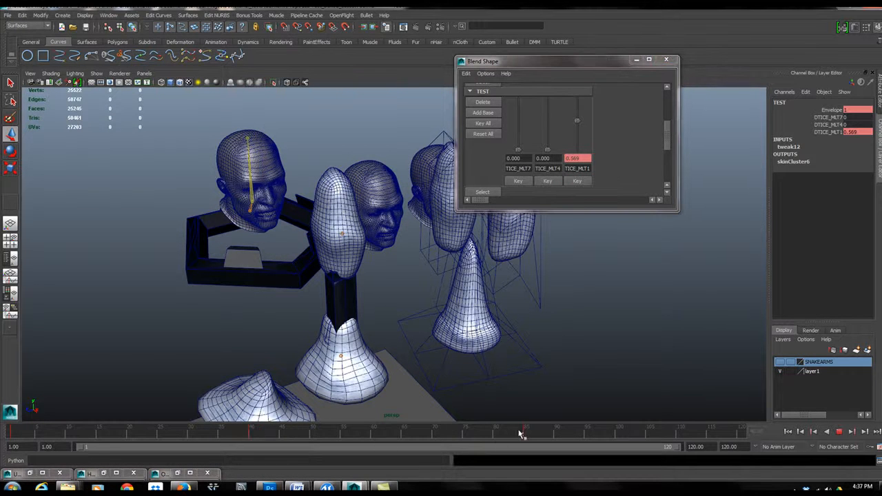
Delete the leftover keyframe at frame 85 from the timeline.
click(499, 438)
click(525, 436)
right_click(526, 436)
click(557, 331)
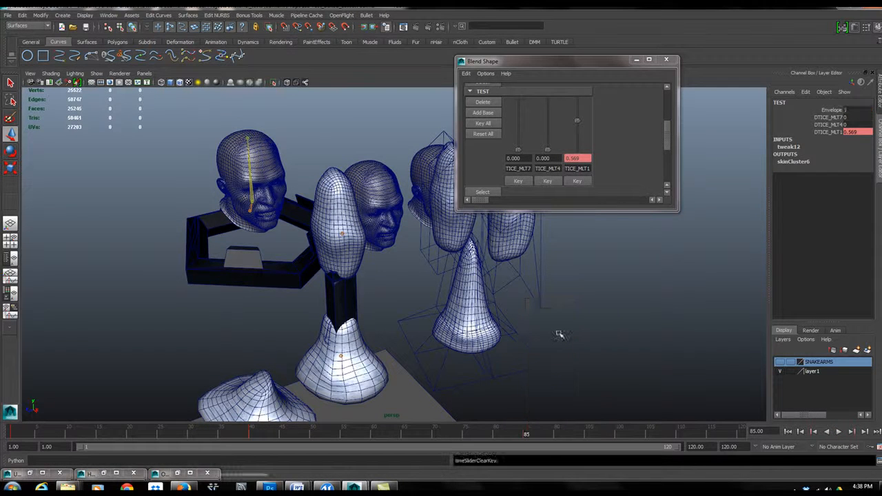
Key the DTICE_MLT1 weight at 1.000 on frame 80 and play the animation.
drag(500, 434, 496, 437)
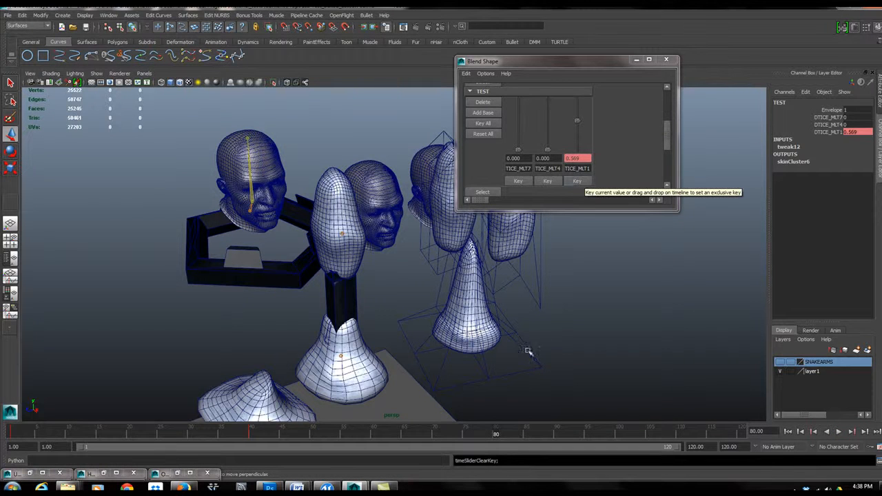
drag(577, 123, 575, 93)
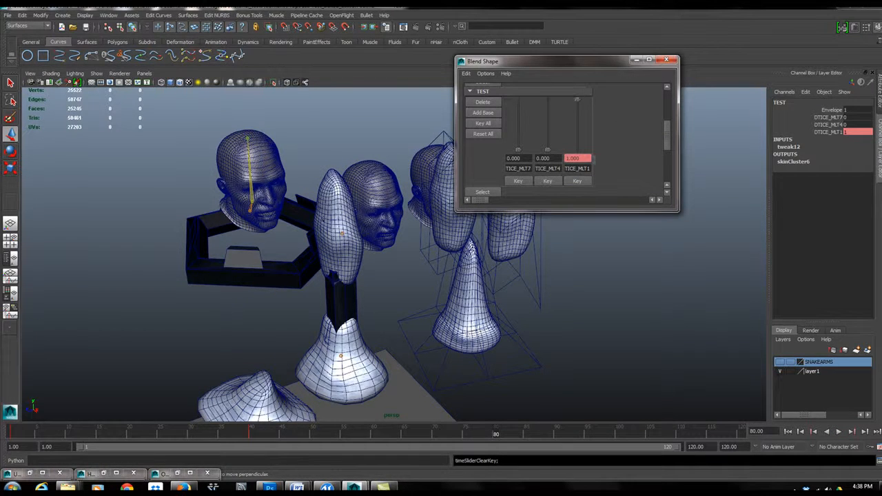
click(579, 182)
key(alt+v)
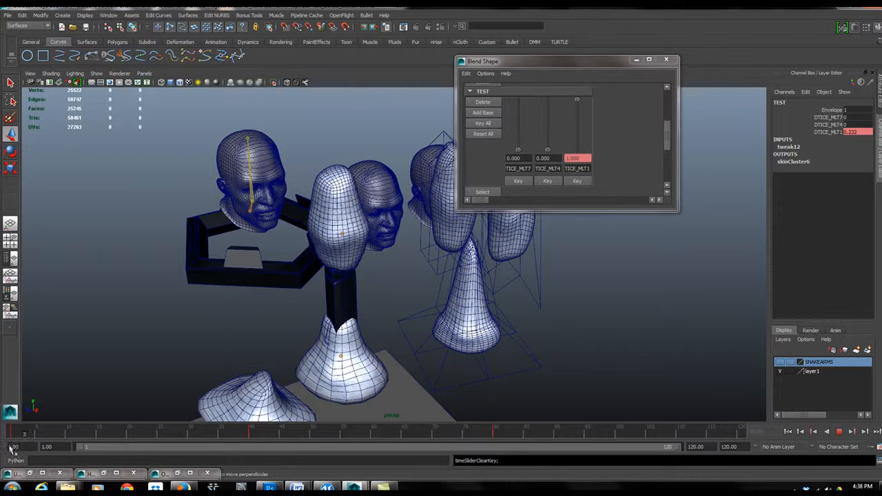
Move the Blend Shape editor aside and scrub from frame 1 through frame 80 to review the DTICE_MLT1 deformation.
drag(524, 452, 2, 478)
drag(556, 61, 654, 102)
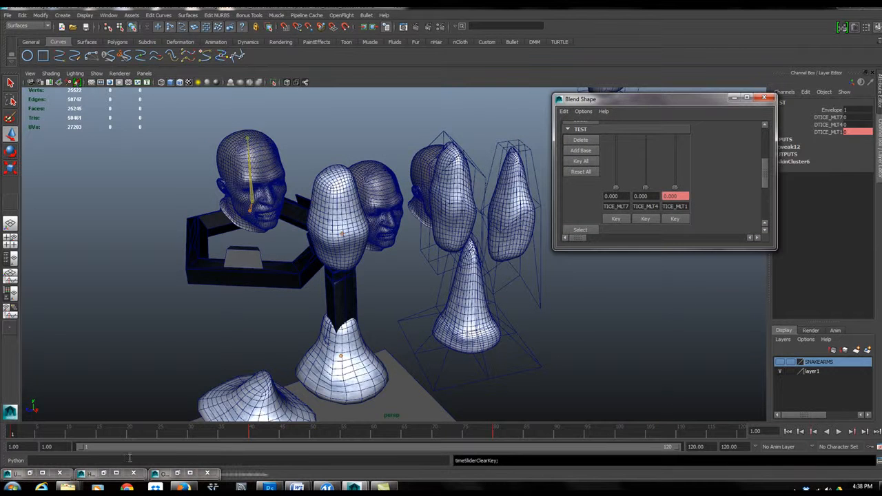
drag(88, 430, 502, 434)
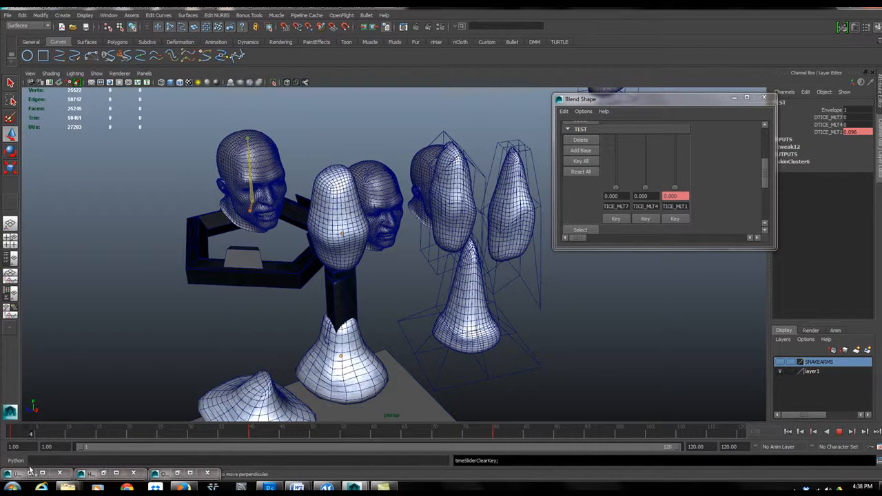
Key the DTICE_MLT4 weight at 0 on frame 40, 0.615 on frame 80 and 1.000 on frame 110.
drag(276, 450, 250, 450)
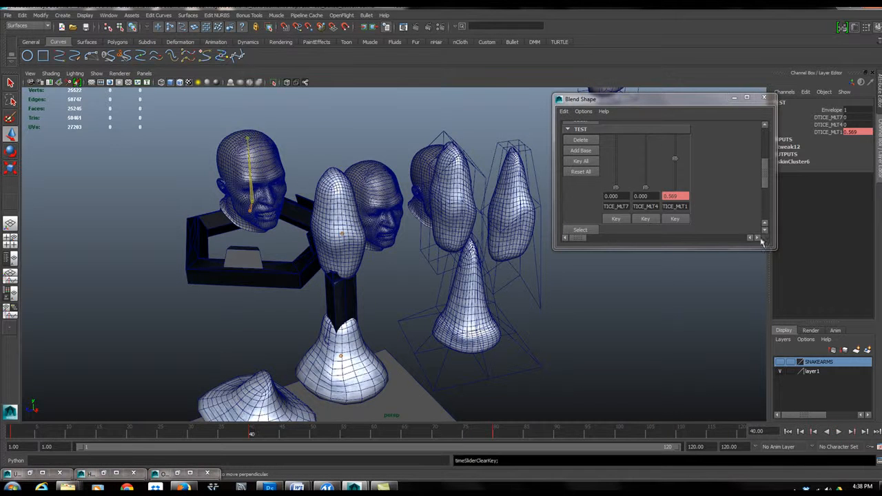
click(646, 220)
drag(262, 433, 496, 449)
drag(641, 189, 644, 160)
drag(508, 434, 681, 441)
drag(645, 159, 647, 114)
click(645, 218)
Scrub and jump between the keyframes to examine how the DTICE_MLT1 and DTICE_MLT4 weights change over time.
drag(58, 434, 126, 443)
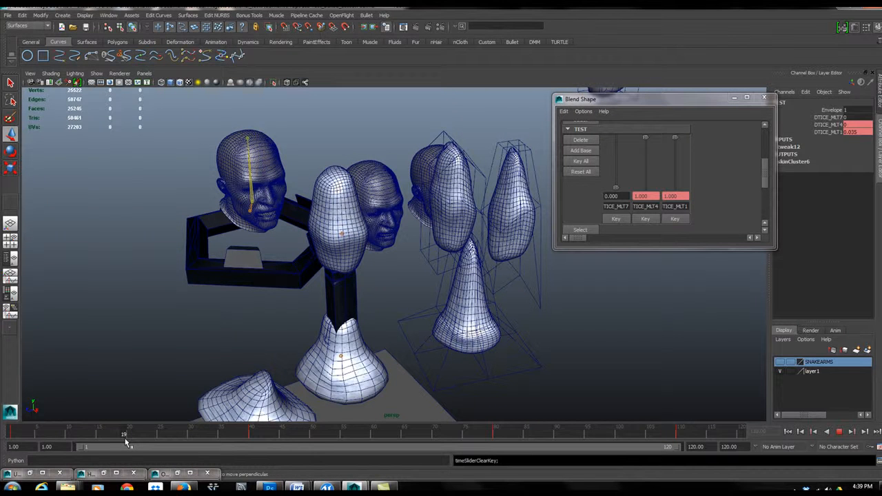
key(period)
key(period)
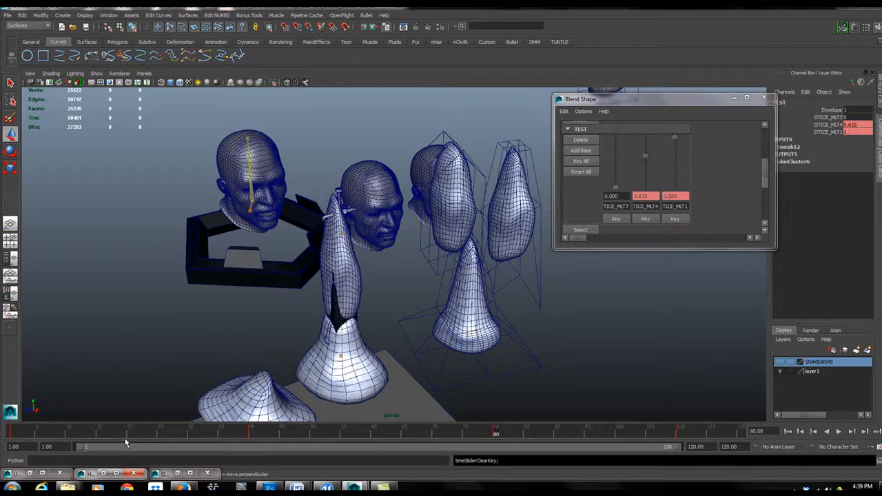
key(period)
key(comma)
key(comma)
key(comma)
key(period)
key(period)
key(comma)
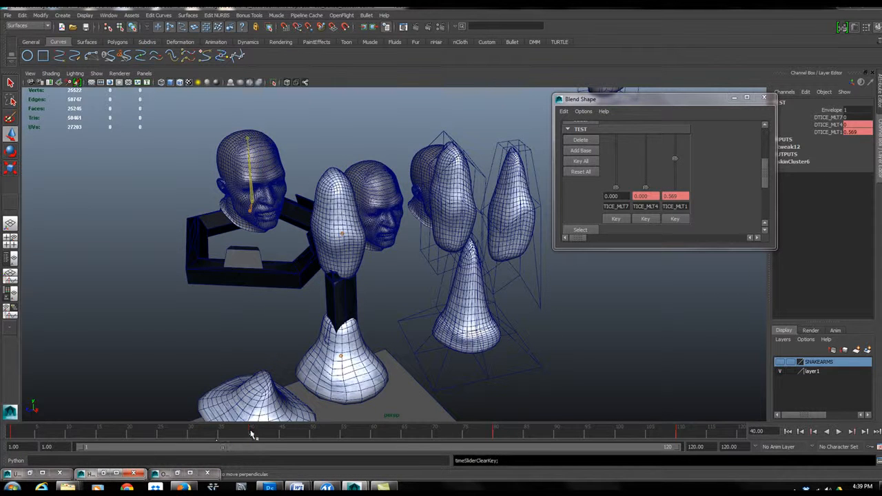
key(alt+v)
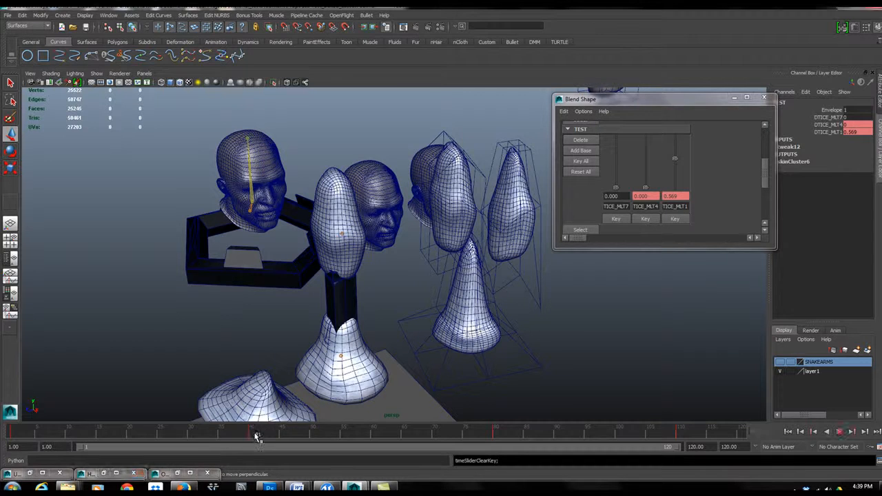
Key all TEST blend shape channels at frame 55 and delete that keyframe again.
mouse_move(381, 439)
mouse_down()
mouse_move(262, 435)
mouse_move(345, 448)
mouse_up()
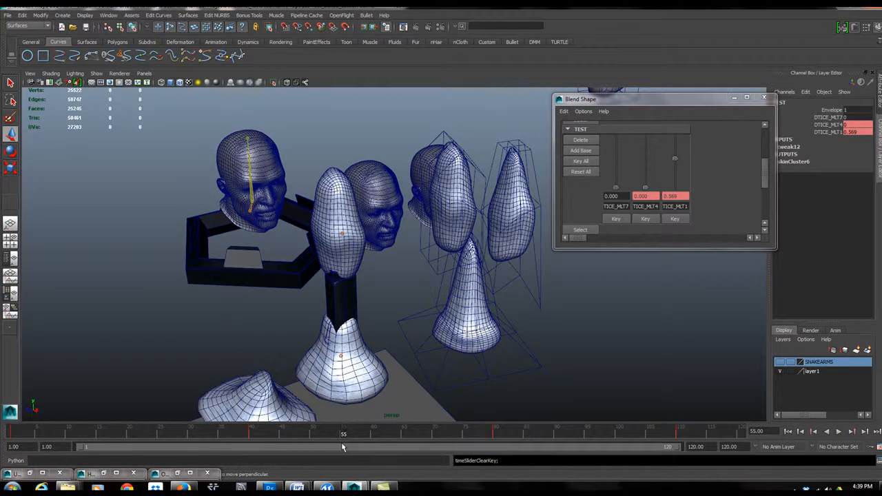
key(s)
mouse_move(343, 435)
mouse_down()
mouse_move(262, 437)
mouse_move(345, 435)
mouse_up()
right_click(345, 435)
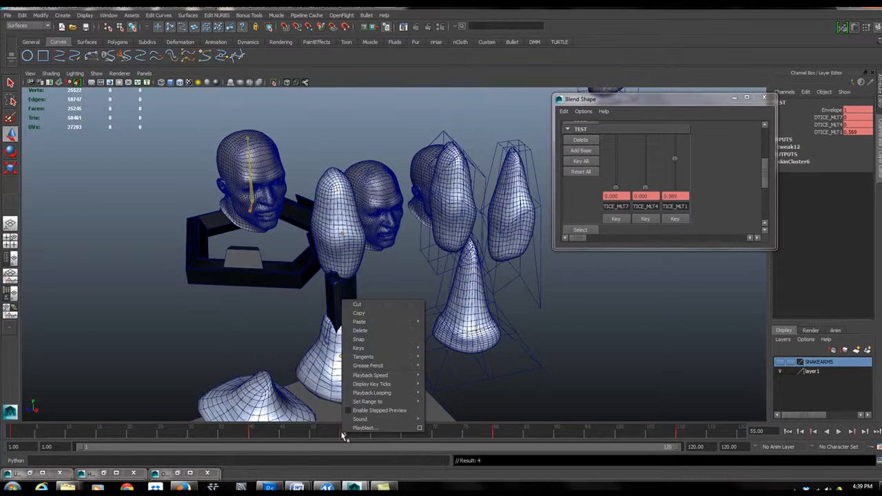
click(370, 331)
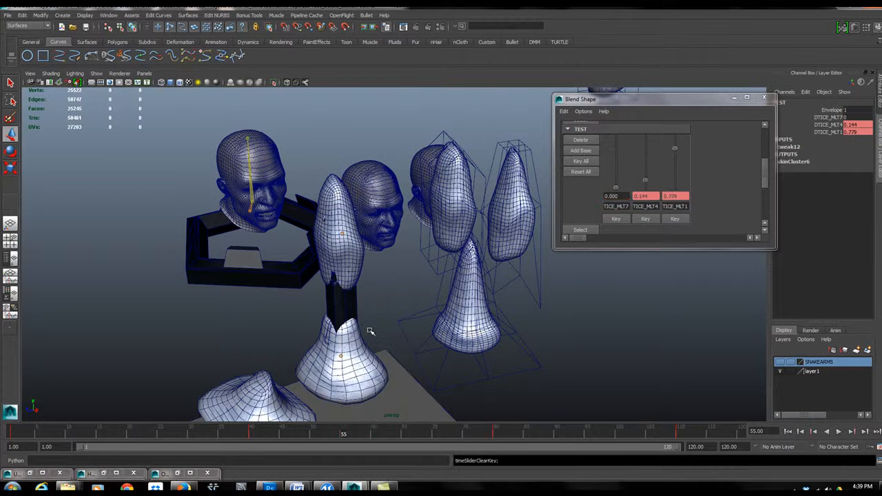
Play and stop the animation to check the transition between the DTICE_MLT1 and DTICE_MLT4 keys.
key(alt+v)
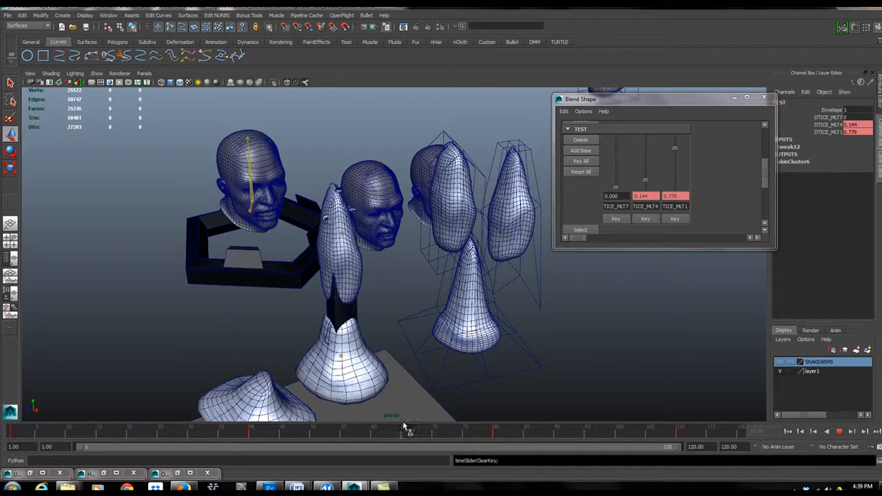
key(alt+v)
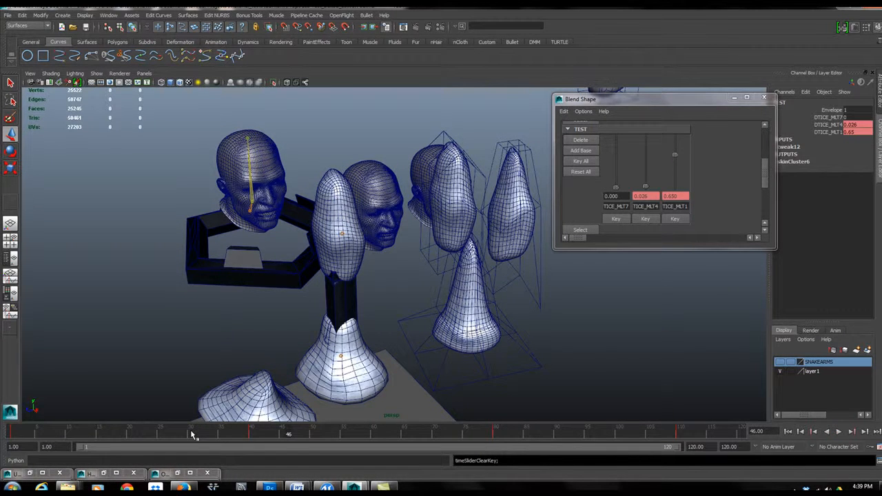
key(alt+v)
Try adjusting the timing of the keys selected from frame 32 to 85 on the timeline, and undo it.
shift+drag(200, 435, 530, 436)
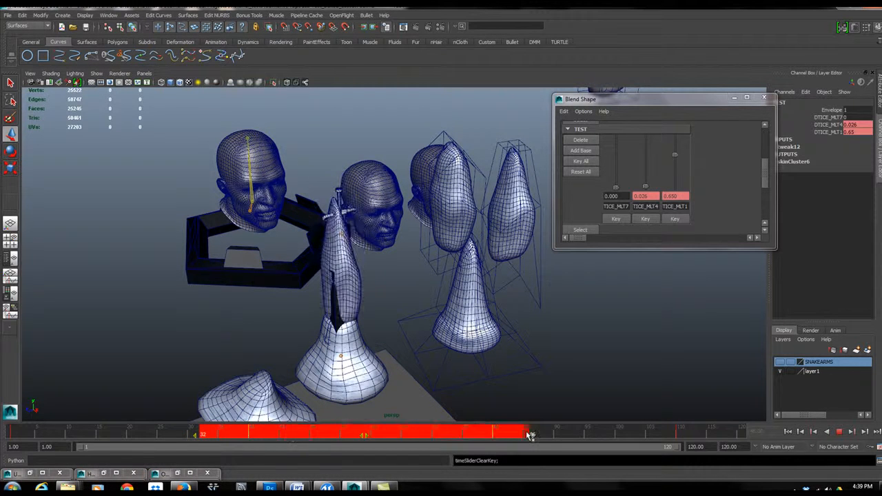
key(alt+v)
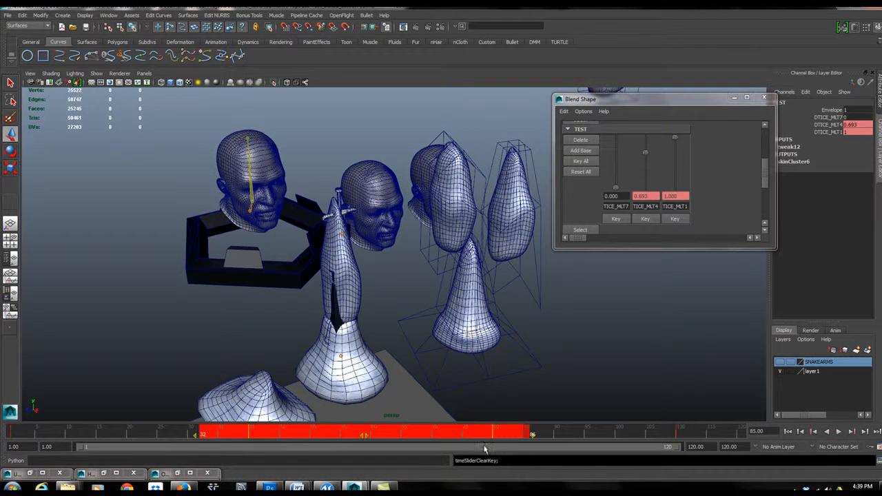
key(alt+v)
shift+drag(535, 438, 568, 439)
drag(386, 440, 348, 439)
key(ctrl+z)
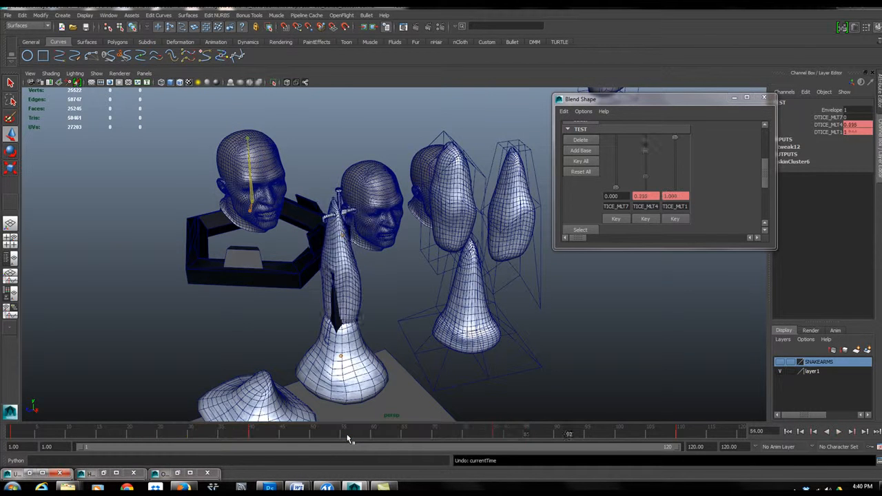
Key the DTICE_MLT7 weight at 0 on frame 65, 0.560 on frame 90 and 1.000 on frame 120.
drag(167, 435, 405, 448)
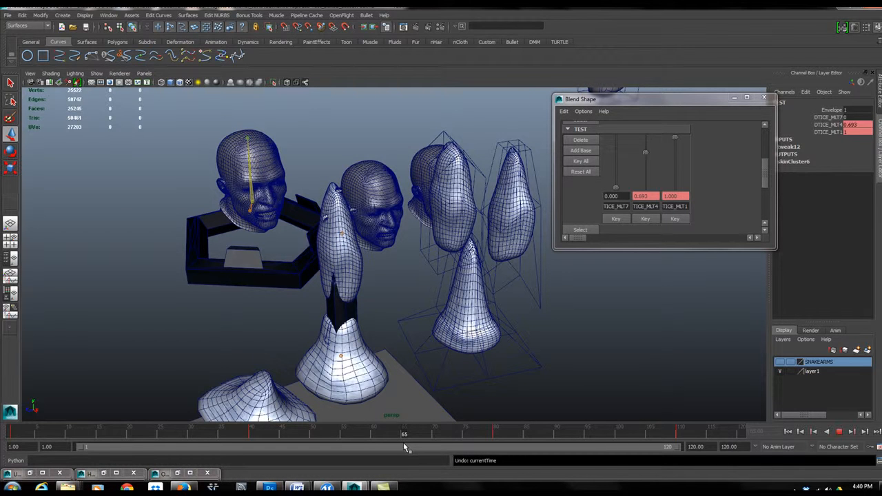
click(617, 220)
drag(433, 431, 558, 434)
drag(617, 190, 617, 162)
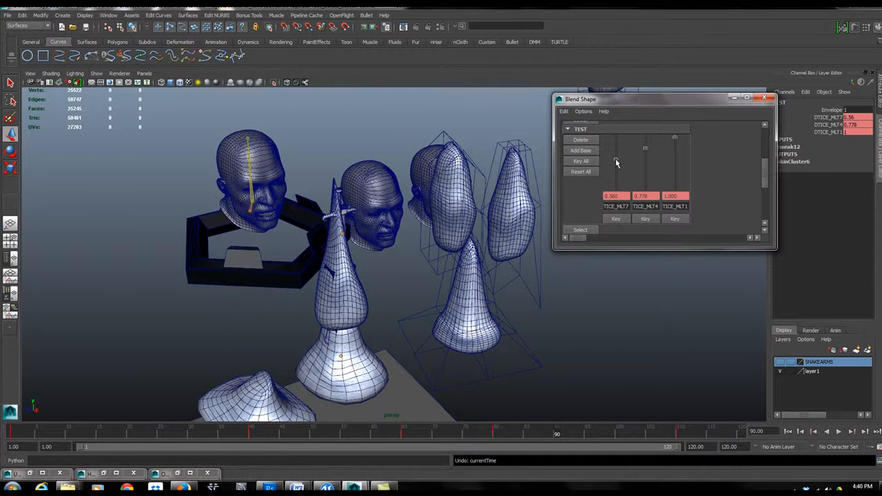
drag(584, 434, 745, 440)
drag(616, 160, 618, 123)
click(615, 219)
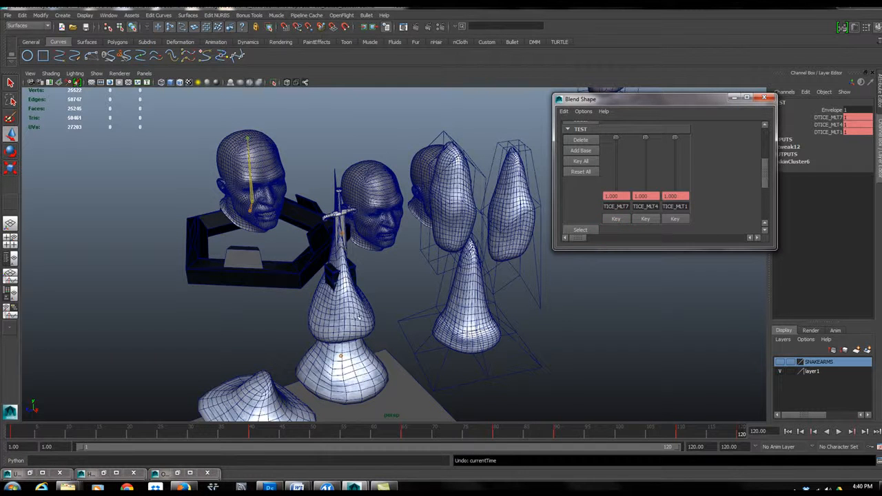
Key the DTICE_MLT1 weight at 0 on frame 120 and play back the complete blend shape animation.
drag(676, 140, 685, 207)
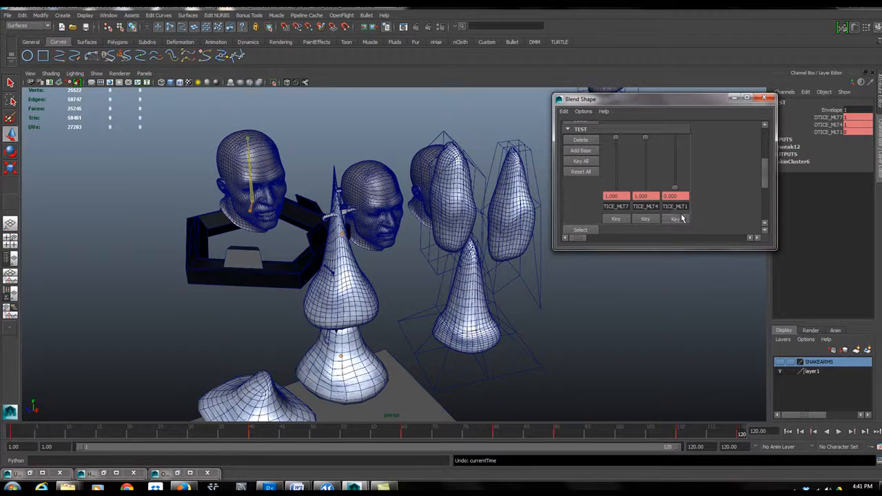
key(alt+v)
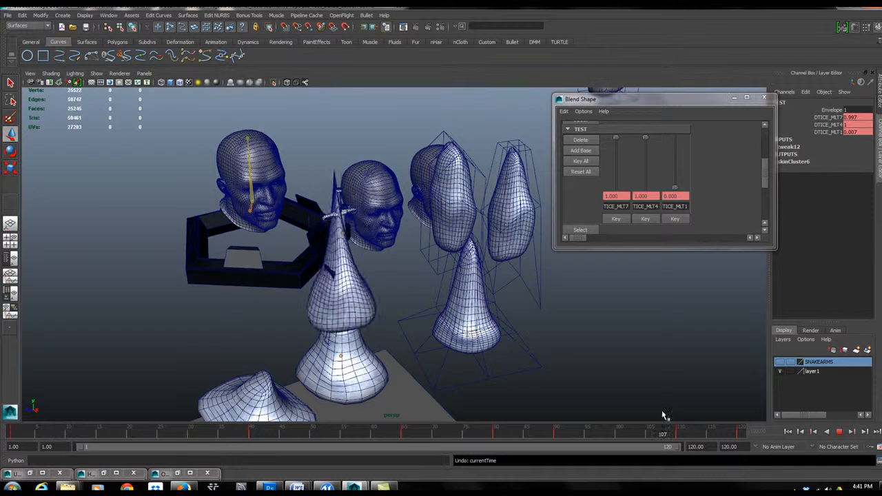
key(alt+v)
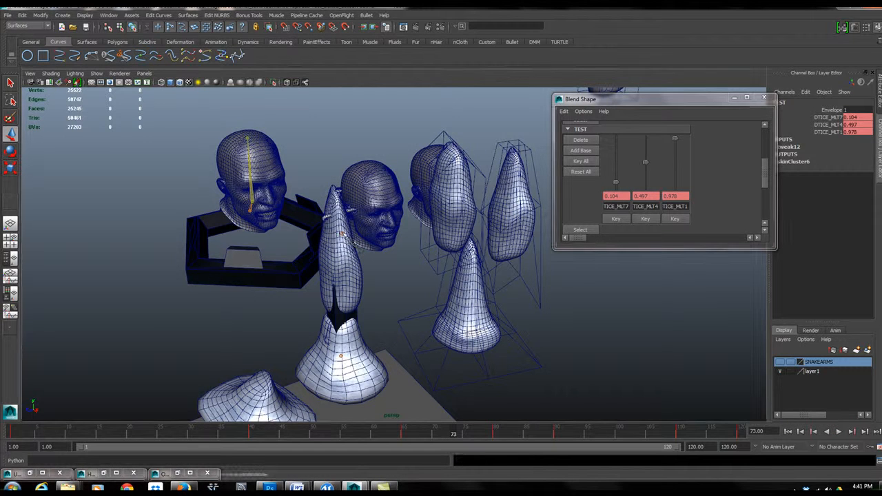
Select the Ice_Bone joint inside the melting head mesh and key all its transform channels on frame 1.
click(344, 236)
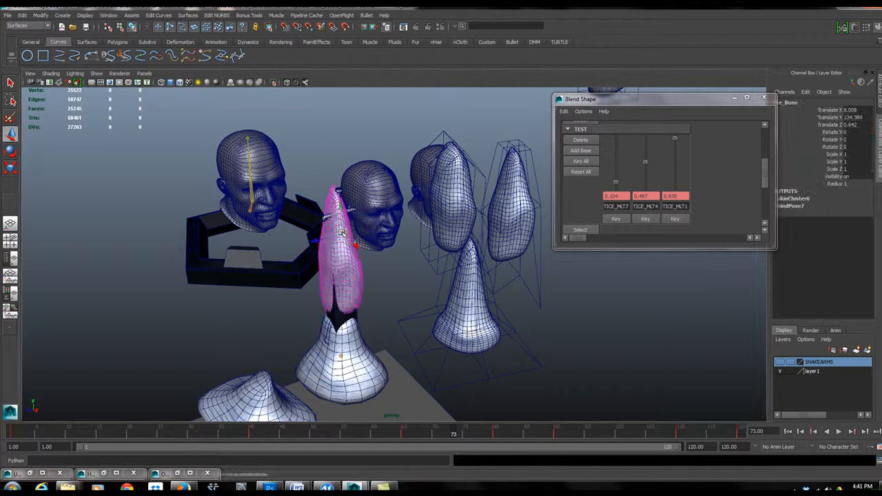
click(38, 433)
key(alt+v)
click(10, 434)
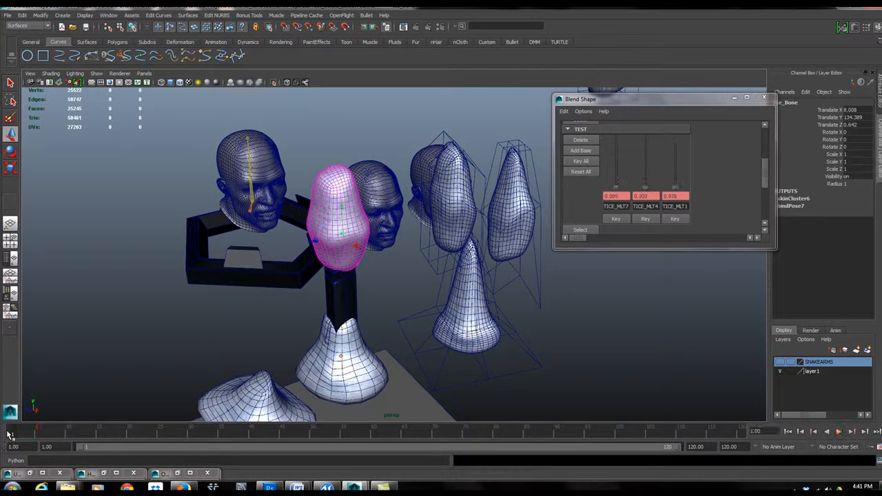
key(s)
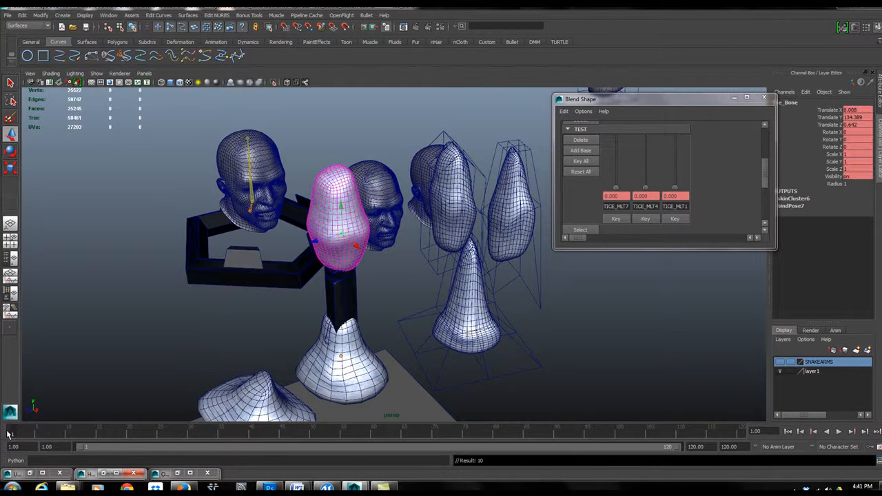
Lower Ice_Bone to Translate Y 125.893 on frame 40 with a key, and play the animation.
key(alt+v)
drag(184, 440, 251, 442)
drag(342, 205, 348, 215)
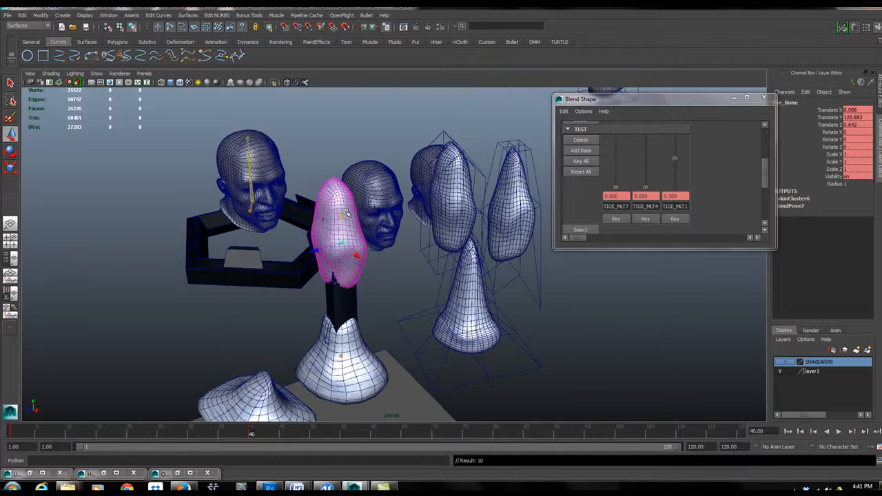
key(alt+v)
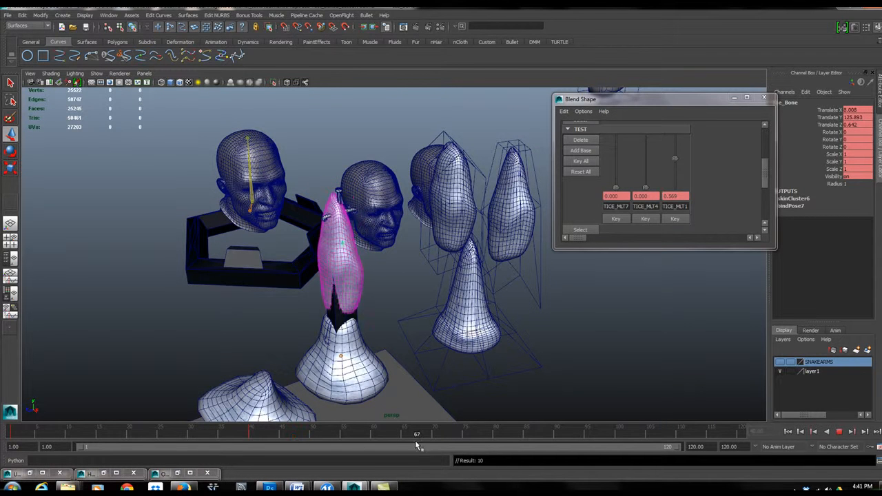
Key Ice_Bone on frame 80 at Translate X 10.824 and Translate Y 102.322.
key(alt+v)
drag(343, 214, 347, 239)
key(s)
drag(357, 281, 316, 279)
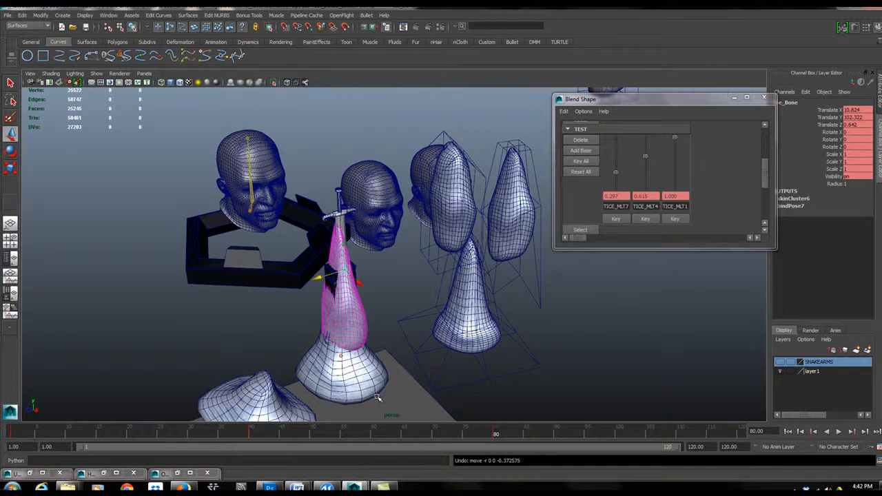
Move Ice_Bone to Translate X 11.852 and Translate Y 66.665 on frame 120 to set its final key.
key(alt+v)
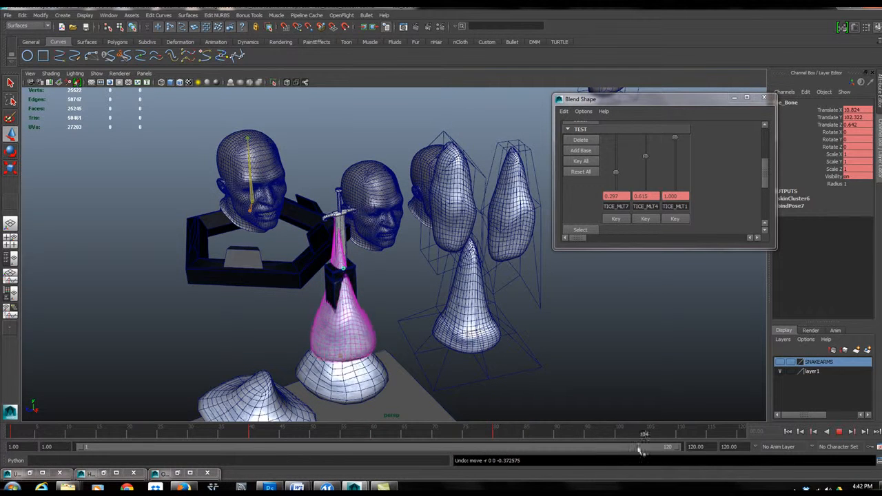
drag(345, 241, 348, 279)
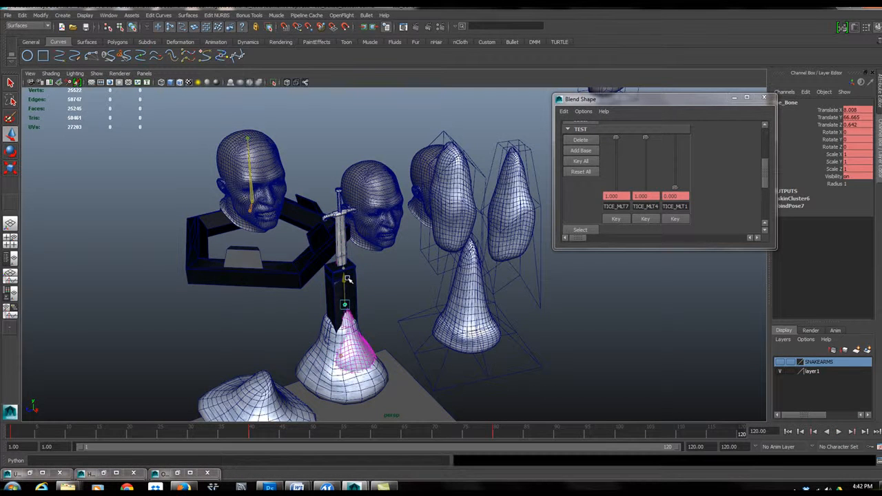
drag(355, 315, 362, 320)
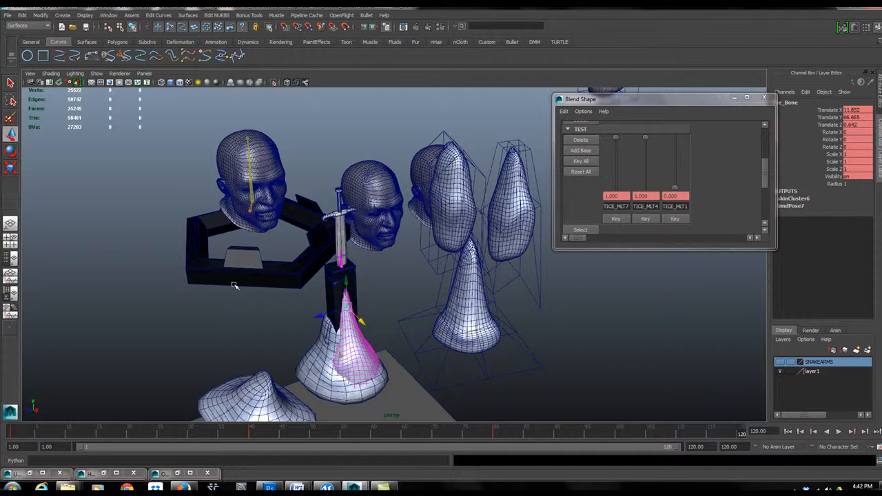
Play back the Ice_Bone melting motion along the timeline and return to frame 1.
drag(39, 437, 50, 464)
click(840, 432)
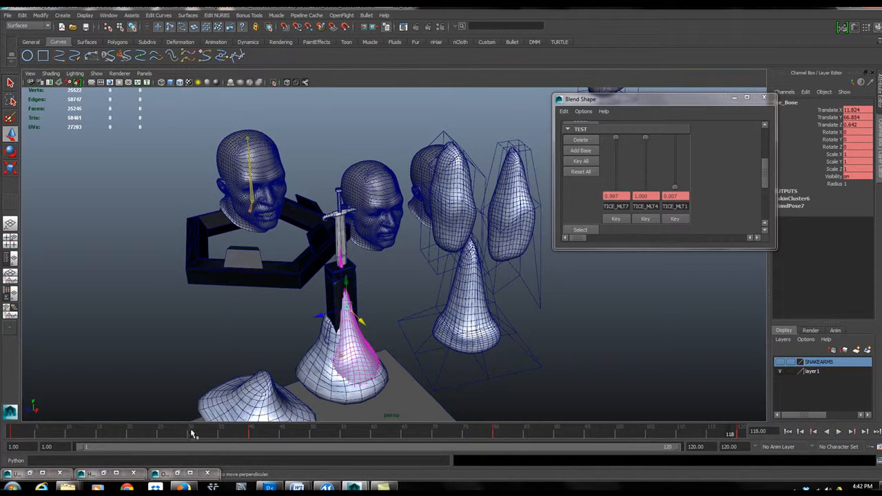
click(788, 432)
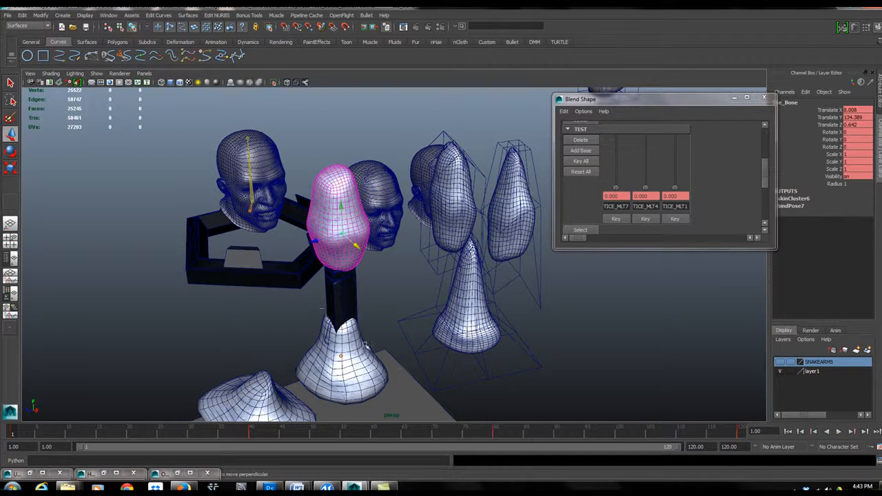
Select the MELT_BTTM blend shape and delete all its existing keys from the whole timeline.
click(343, 356)
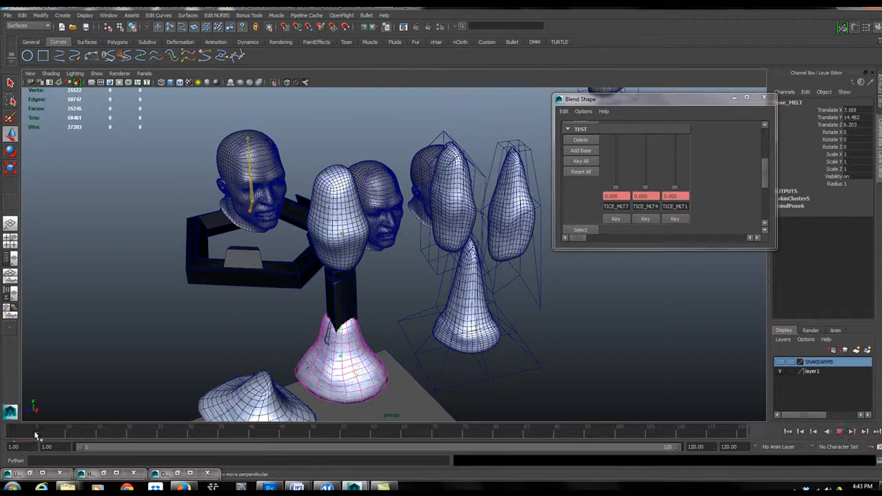
drag(766, 164, 762, 142)
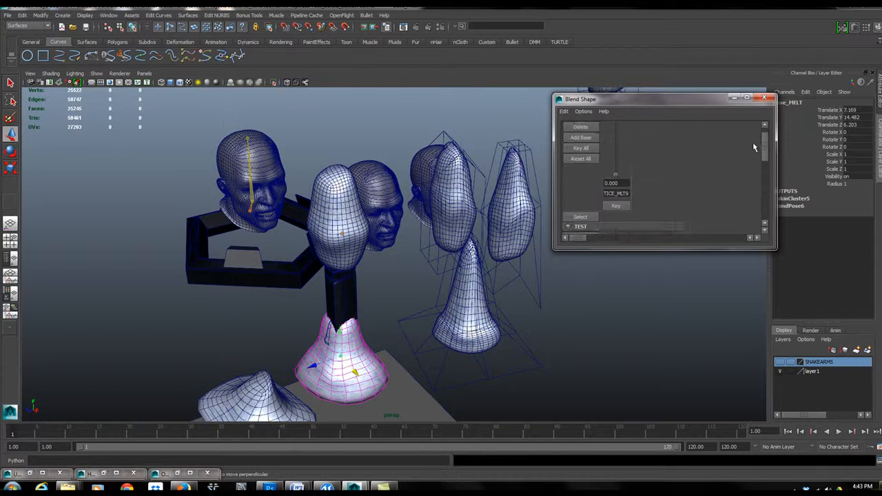
click(578, 227)
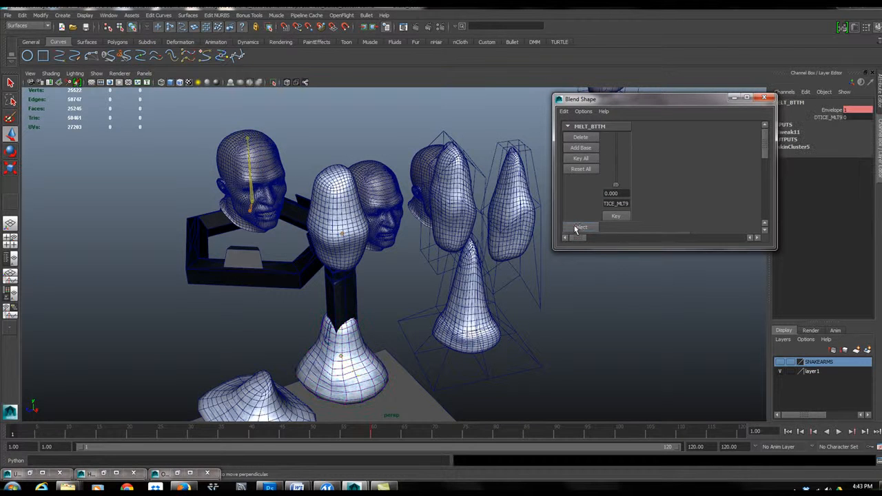
double_click(343, 435)
right_click(344, 434)
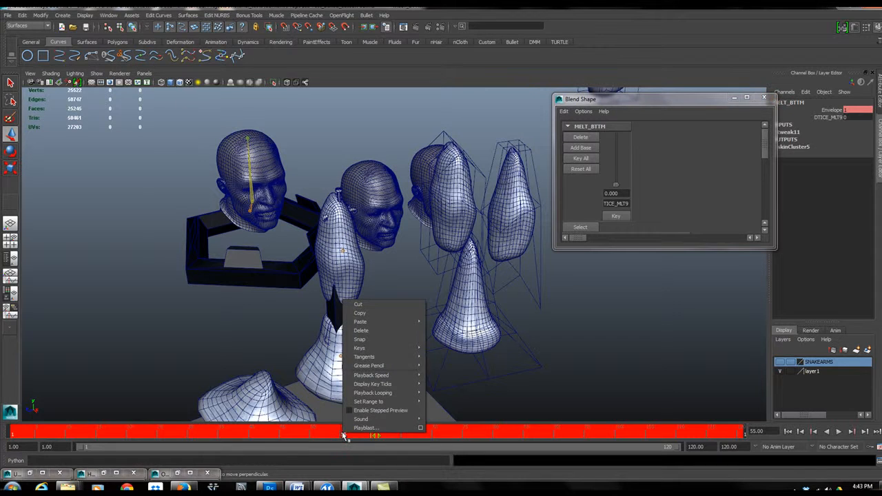
click(371, 332)
Key the DTICE_MLT9 weight of MELT_BTTM at 0 on frame 1 and 0.422 on frame 55.
drag(50, 440, 3, 442)
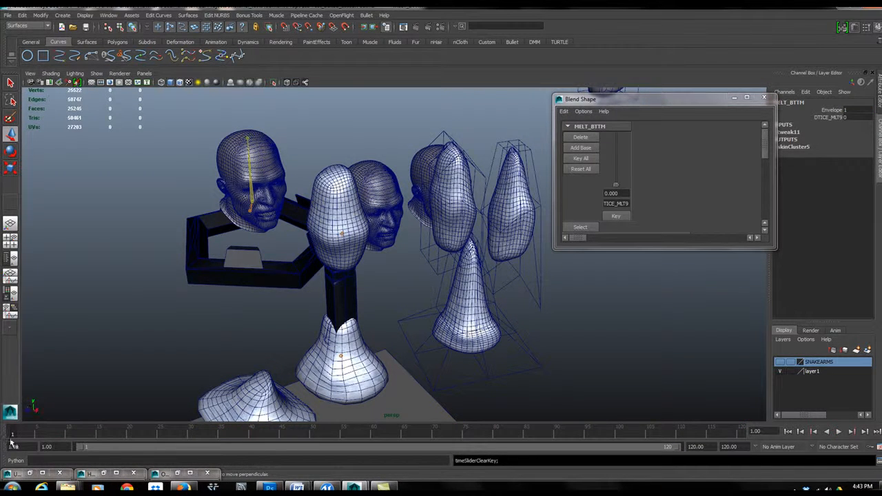
click(581, 228)
click(616, 215)
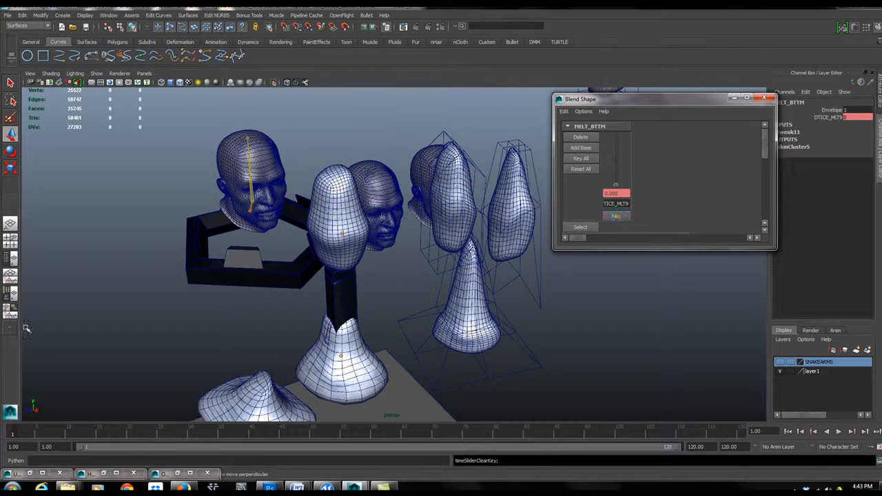
drag(11, 433, 343, 435)
drag(615, 186, 612, 168)
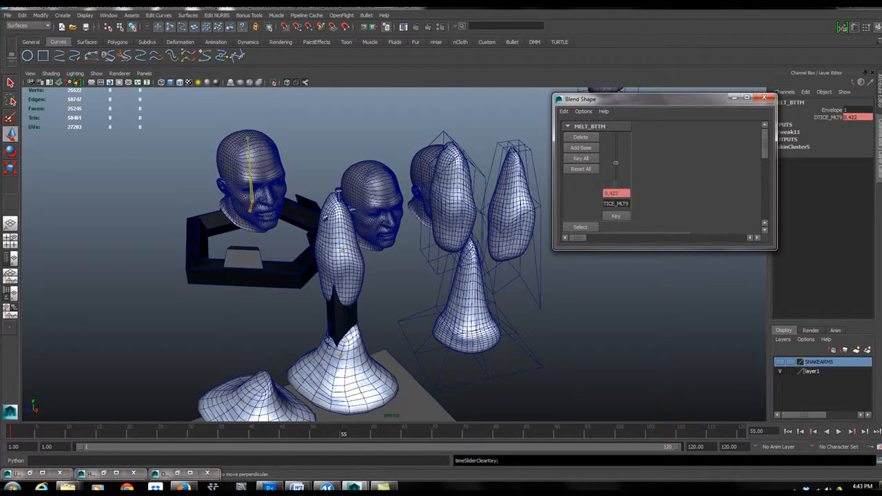
click(616, 217)
Key the DTICE_MLT9 weight at 1.000 on frame 120 and return to frame 1.
drag(360, 427, 750, 448)
drag(617, 169, 608, 128)
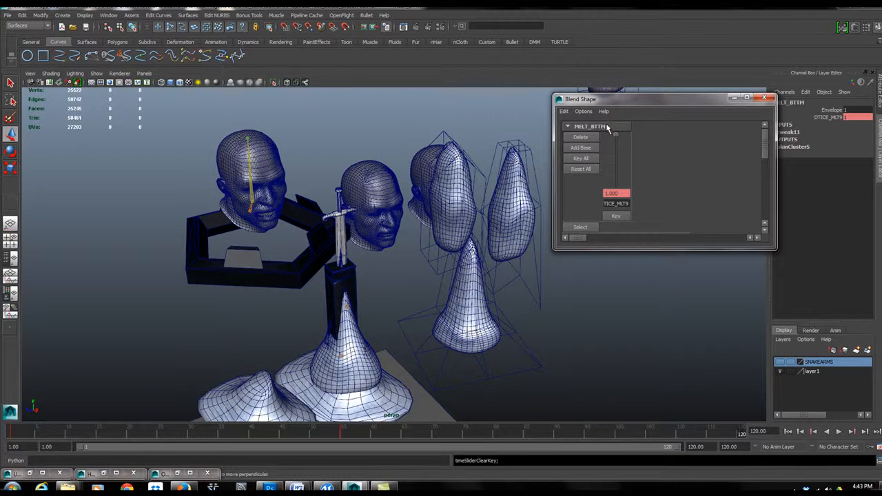
click(617, 219)
drag(26, 430, 2, 487)
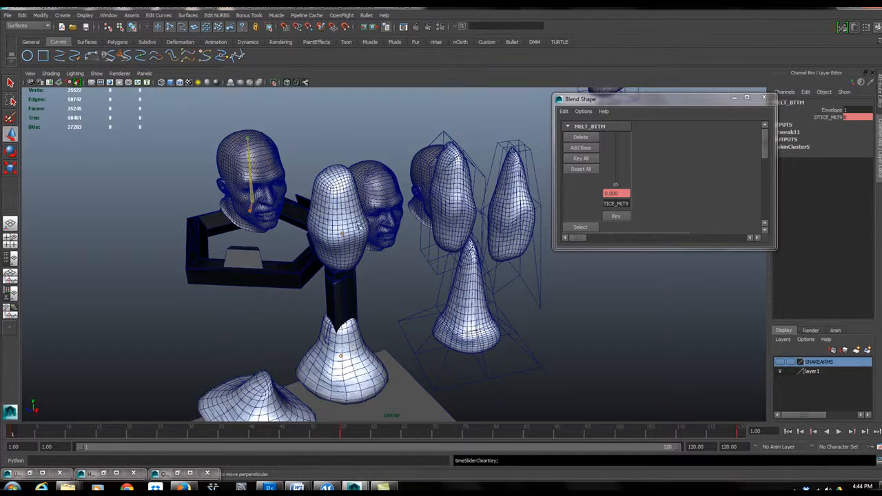
Bake the simulation for the upper DTICE_MLT mesh together with its Ice_Bone joint, and return to frame 1.
click(336, 205)
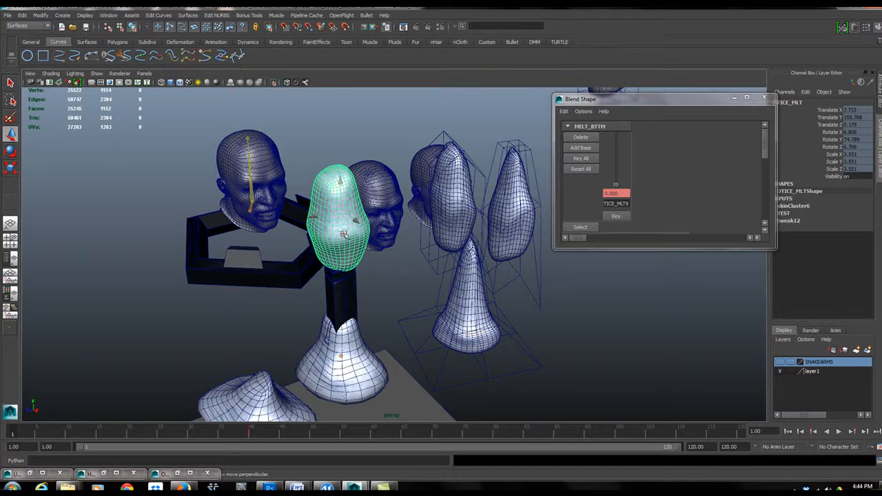
click(343, 234)
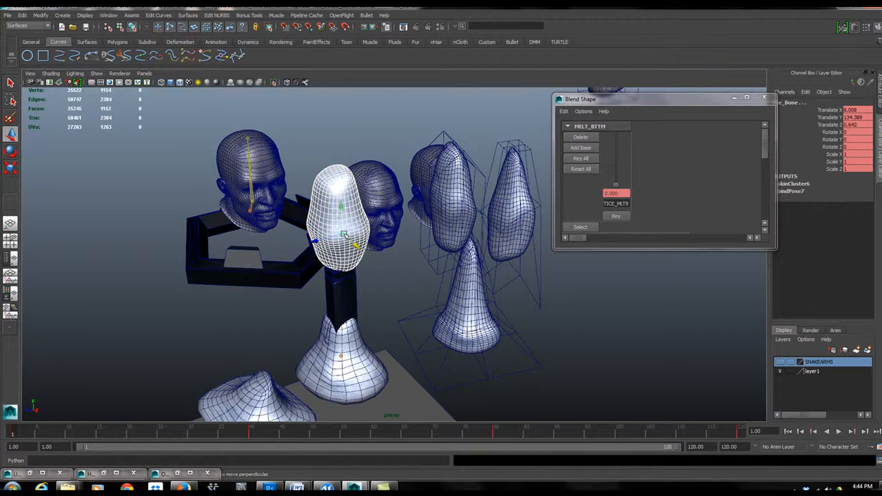
click(24, 16)
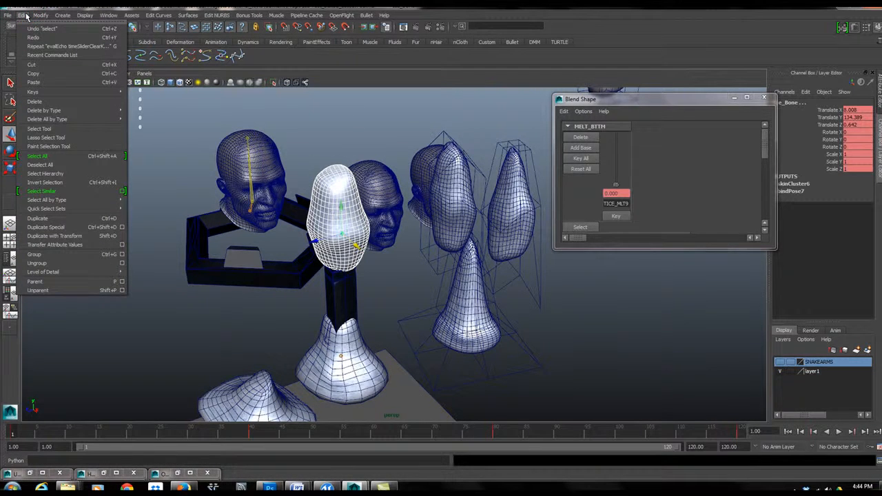
mouse_move(46, 92)
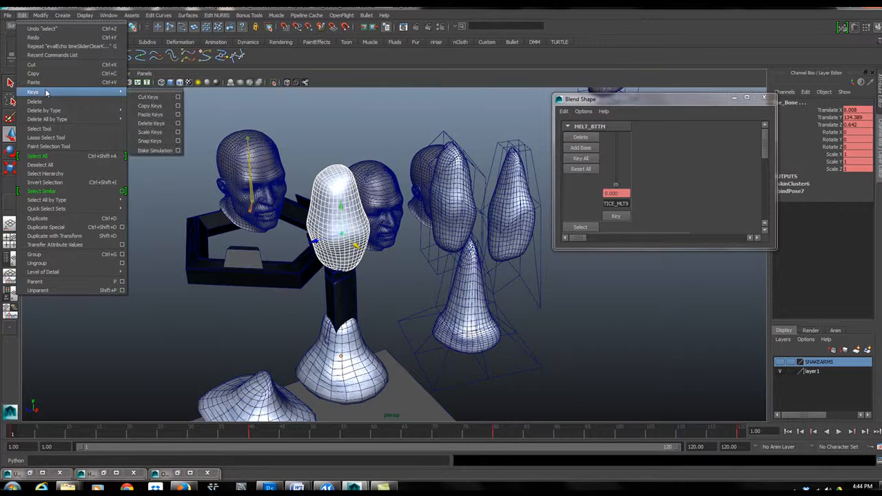
click(158, 150)
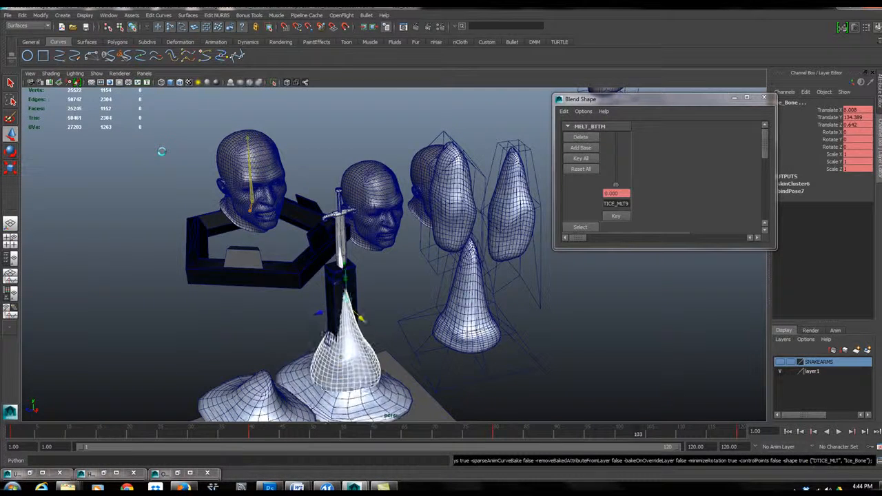
mouse_move(18, 435)
mouse_down()
mouse_move(550, 412)
mouse_move(264, 455)
mouse_move(754, 418)
mouse_move(19, 421)
mouse_move(475, 443)
mouse_move(9, 442)
mouse_move(637, 437)
mouse_move(2, 435)
mouse_up()
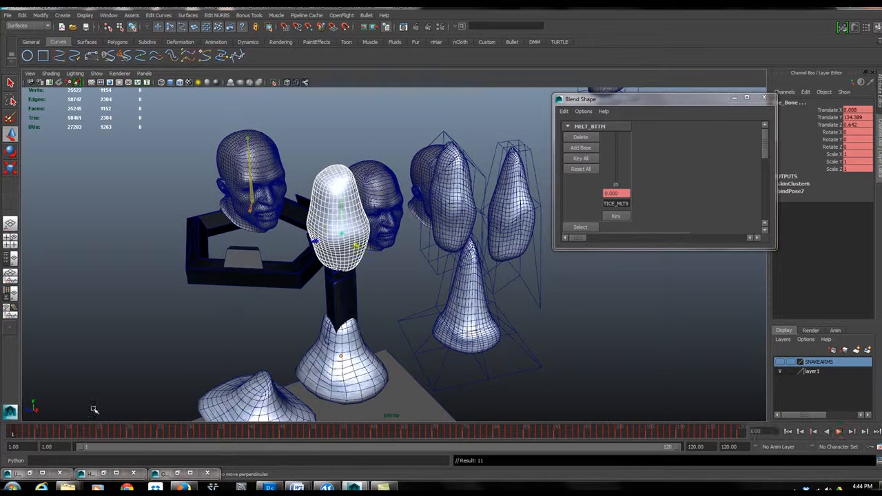
Bake the simulation for the lower DTICE_MLT8 mesh together with its Base_MELT joint, and return to frame 1.
click(349, 371)
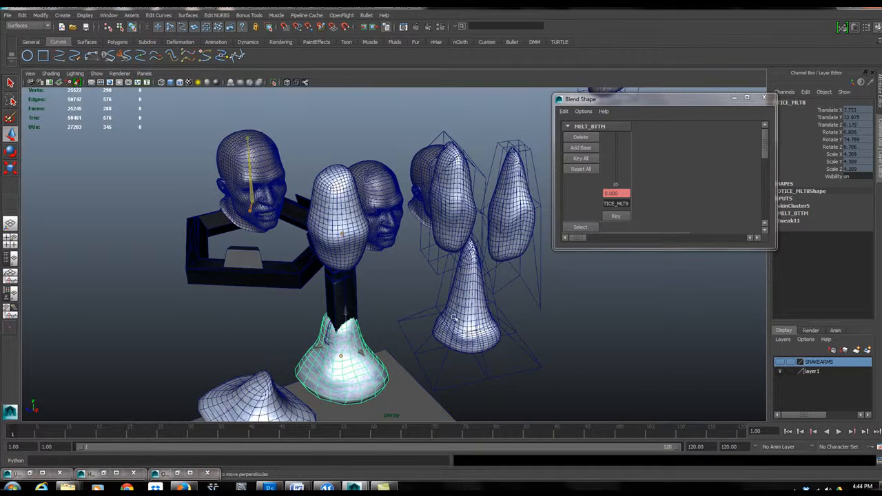
click(340, 357)
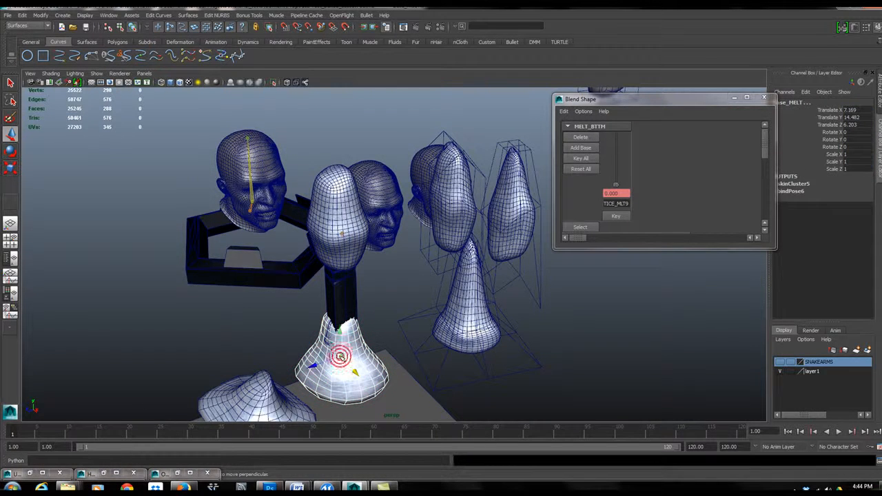
click(583, 228)
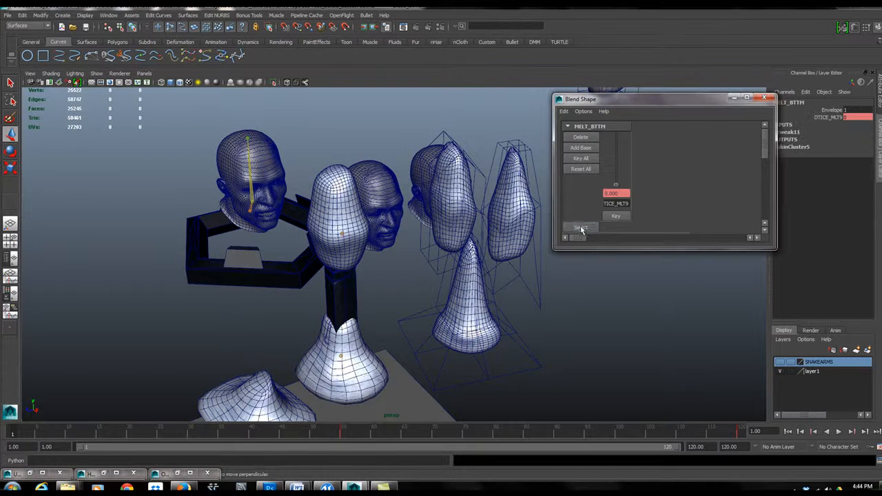
click(351, 388)
click(341, 357)
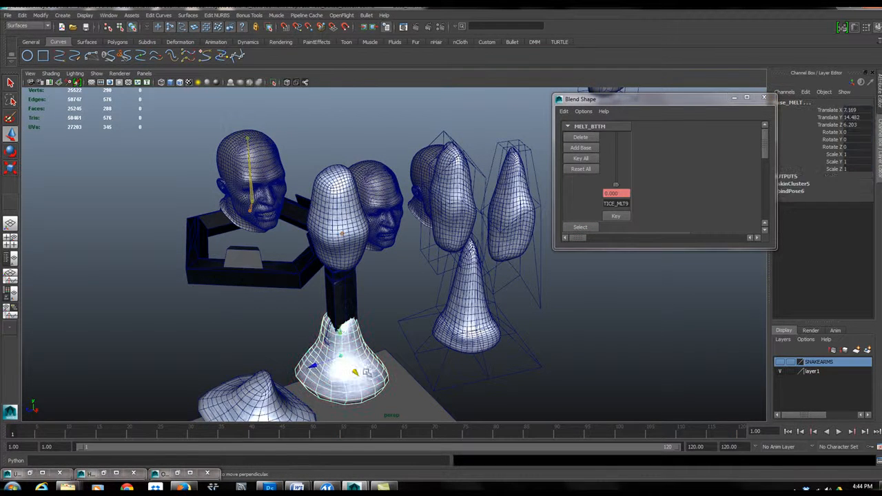
click(23, 15)
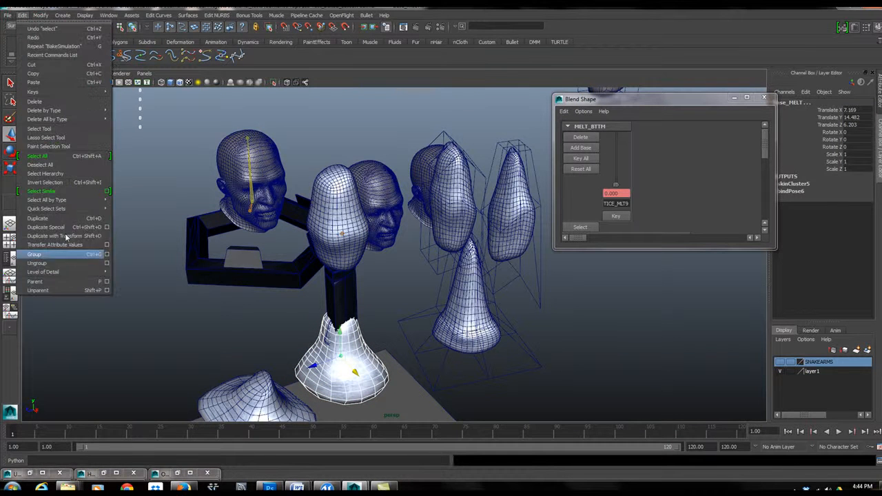
mouse_move(56, 205)
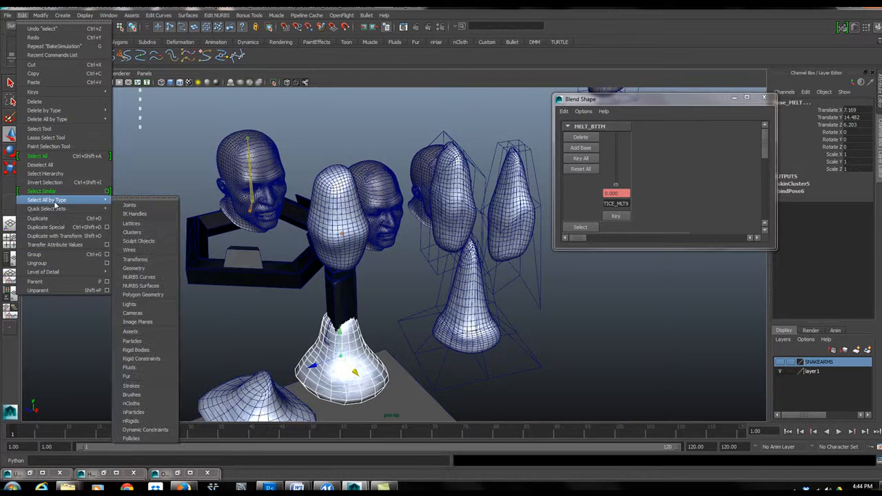
mouse_move(55, 94)
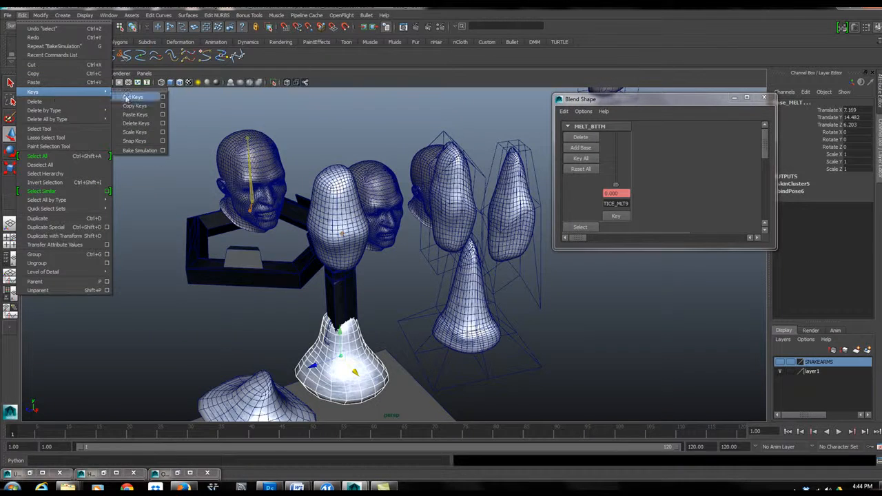
click(140, 151)
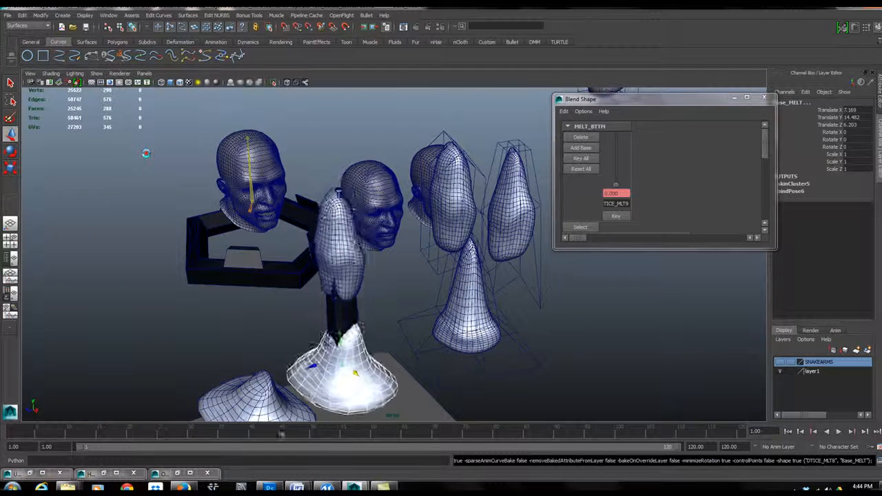
key(alt+v)
click(12, 431)
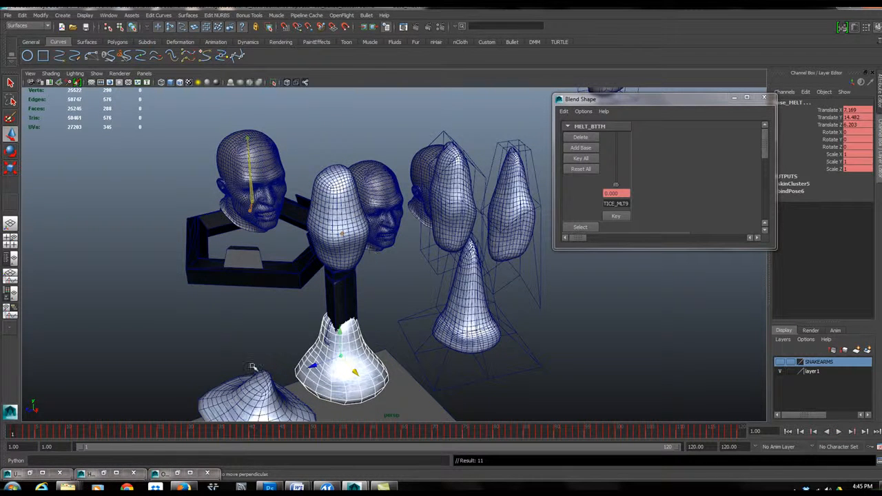
Select the upper ice mesh with its Ice_Bone joint and save the selection as Fbx over ICE_top in the Props folder.
click(341, 204)
click(340, 235)
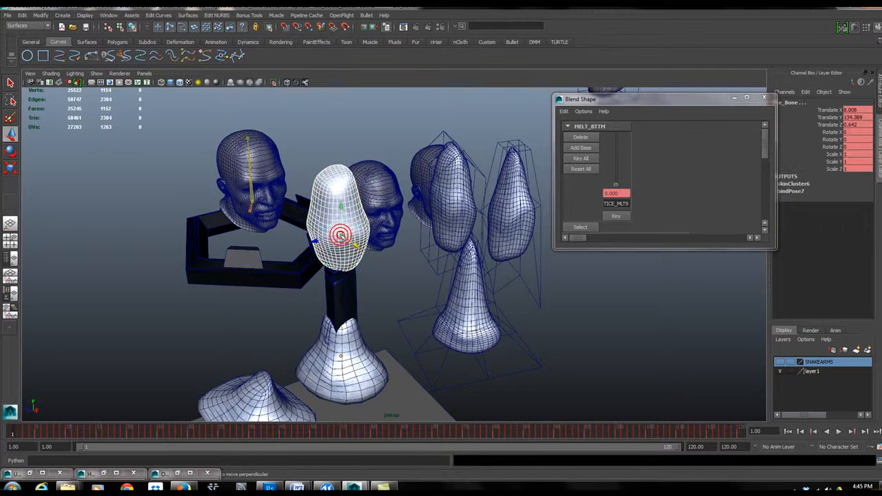
click(7, 15)
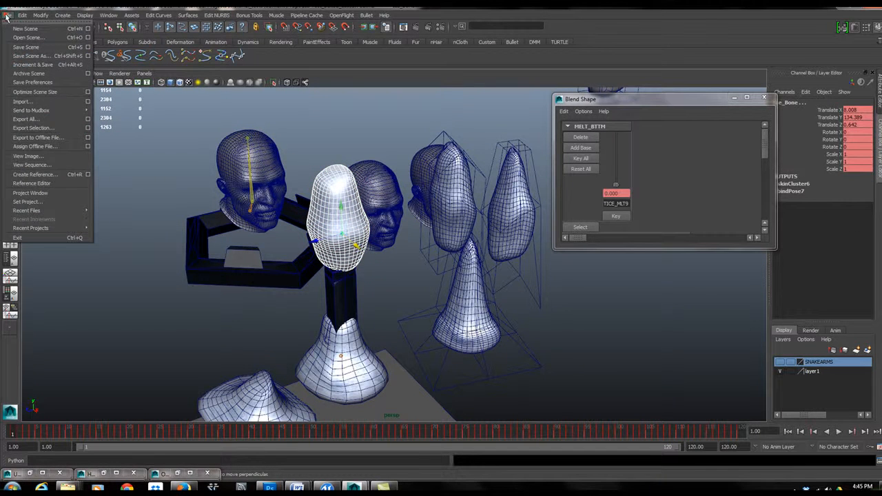
click(55, 129)
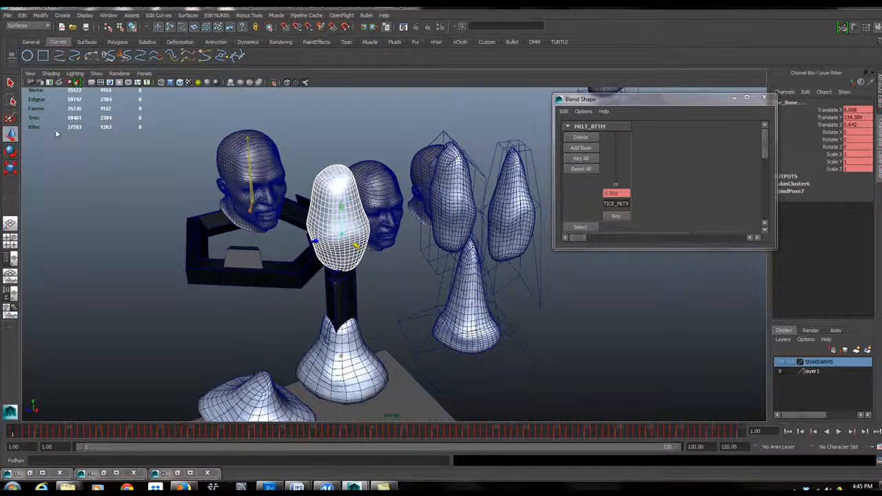
click(272, 294)
click(274, 295)
click(275, 295)
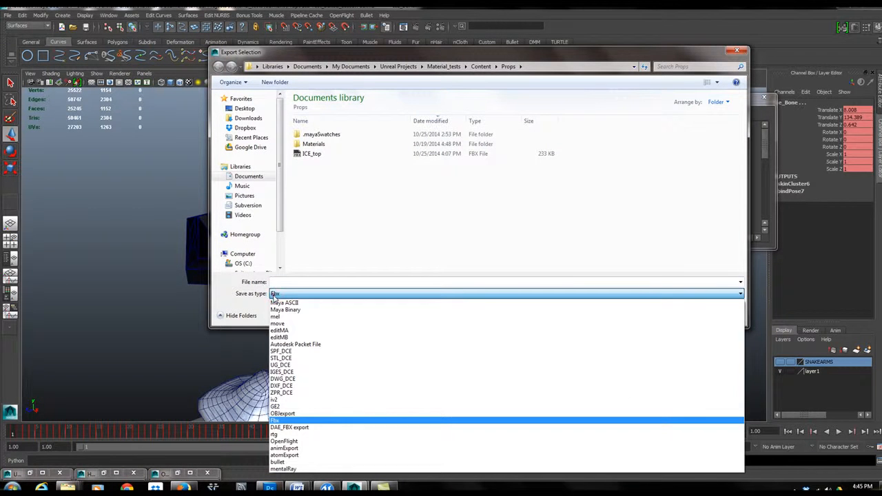
click(298, 157)
click(298, 158)
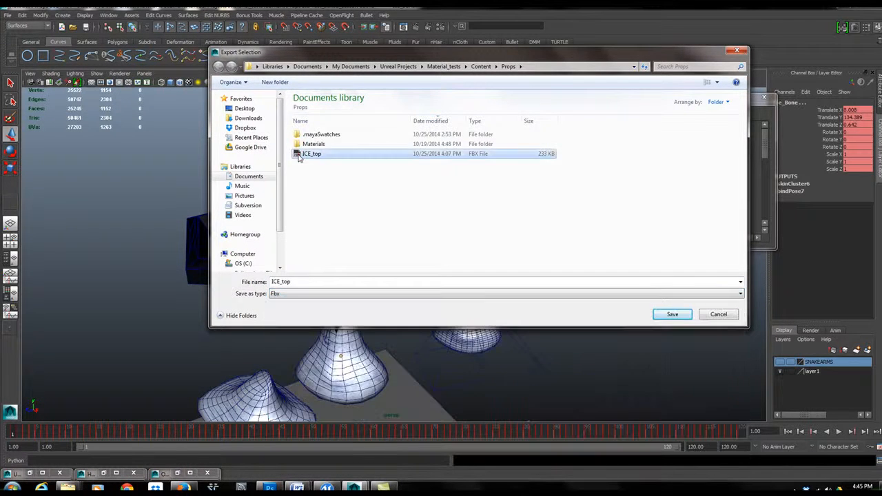
click(670, 315)
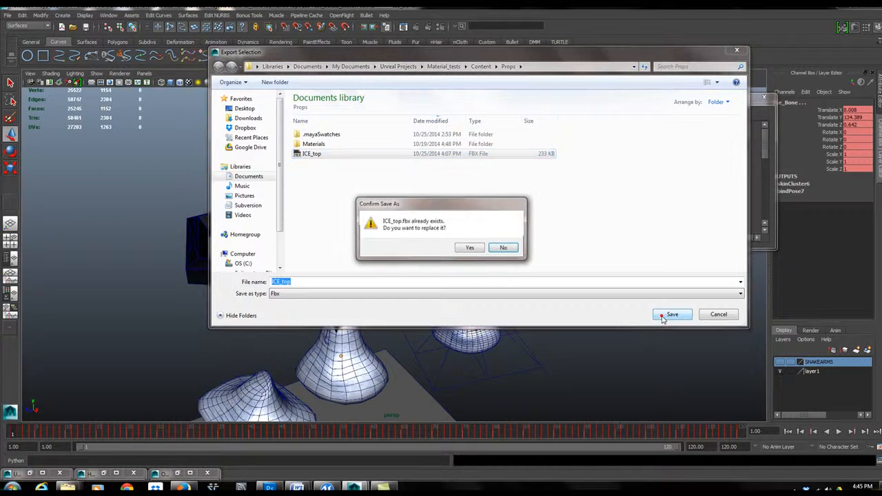
click(469, 248)
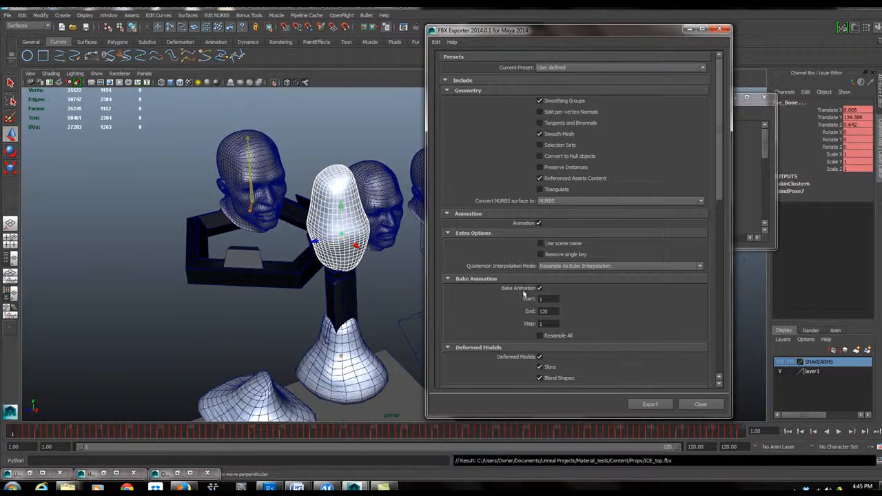
Review the FBX export options through to the file format, keep version FBX 2014, and run the export.
scroll(718, 149, down, 5)
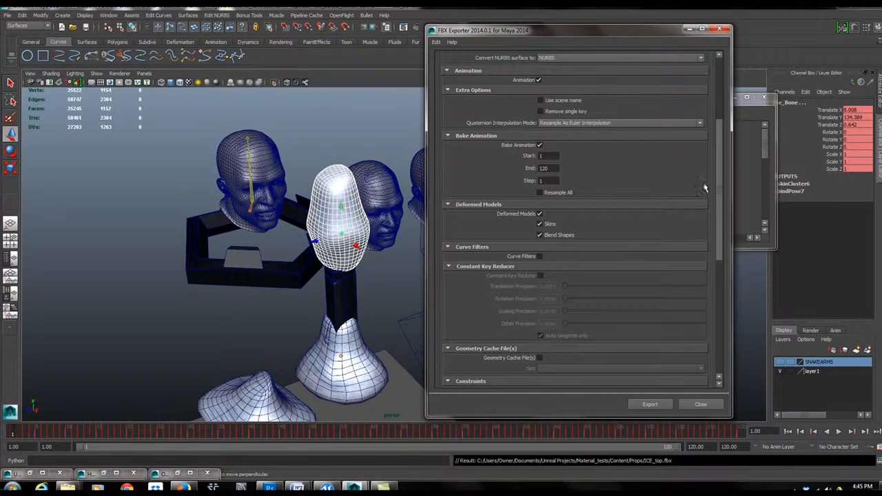
drag(720, 183, 728, 221)
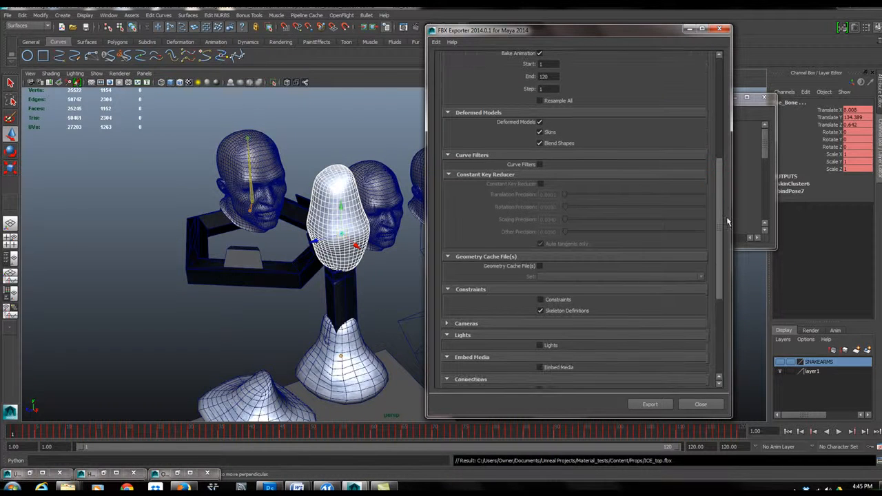
drag(726, 217, 740, 304)
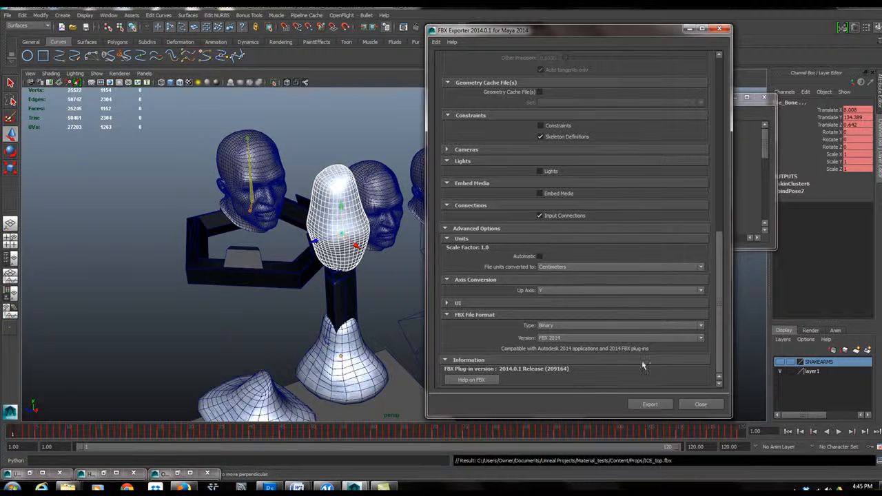
click(578, 340)
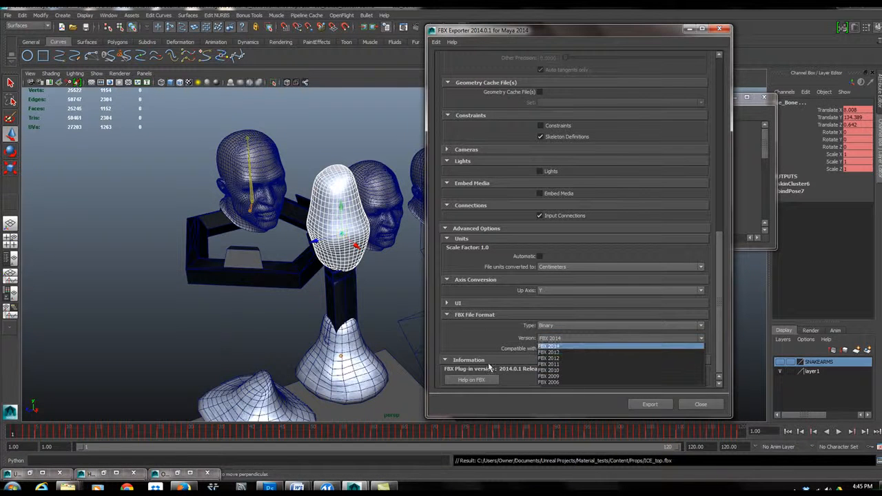
click(470, 331)
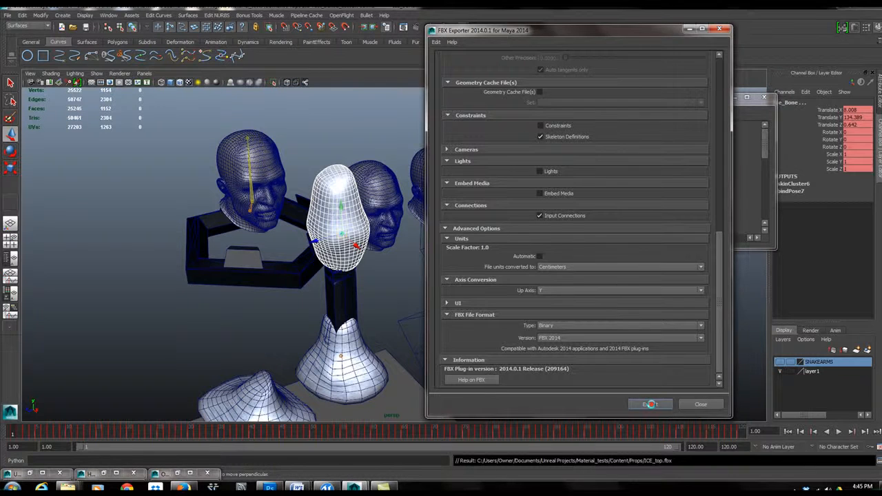
click(650, 405)
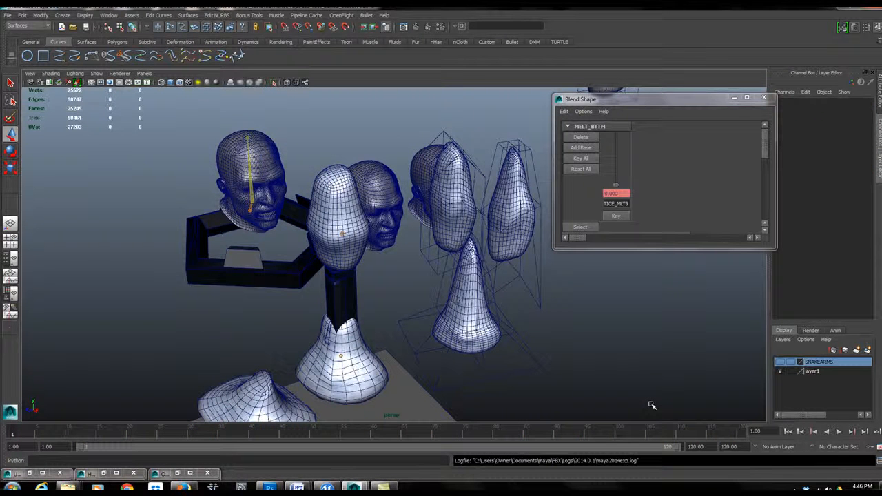